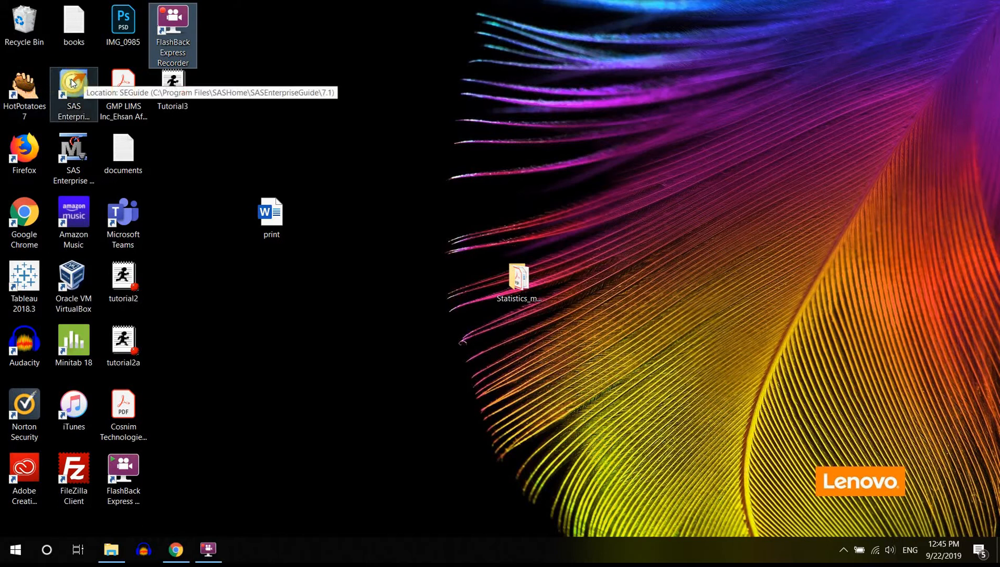
Open the tutorial.egp project in SAS Enterprise Guide and open tutorial2_complete_program from its Tutorial2 process flow.
double_click(71, 79)
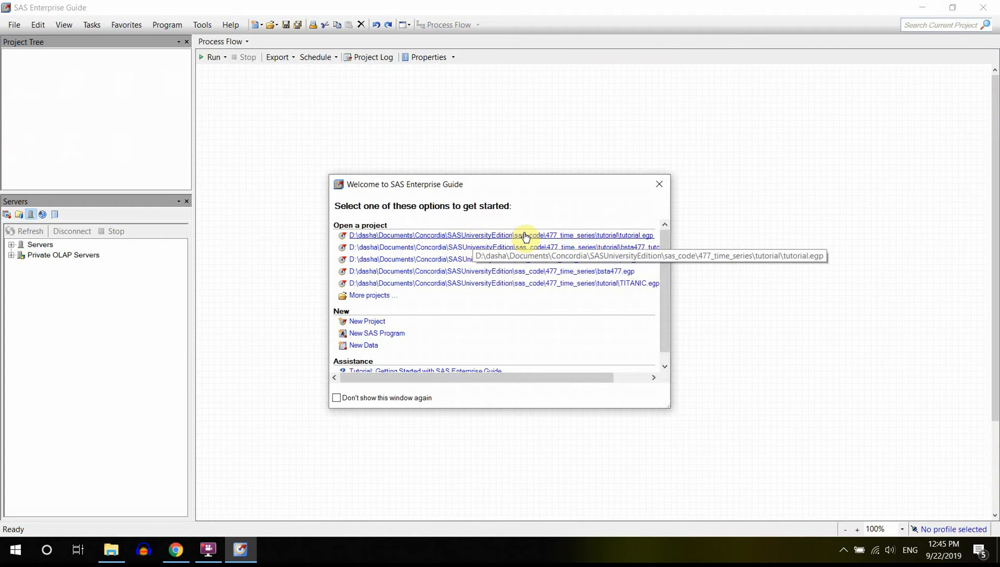
left_click(525, 235)
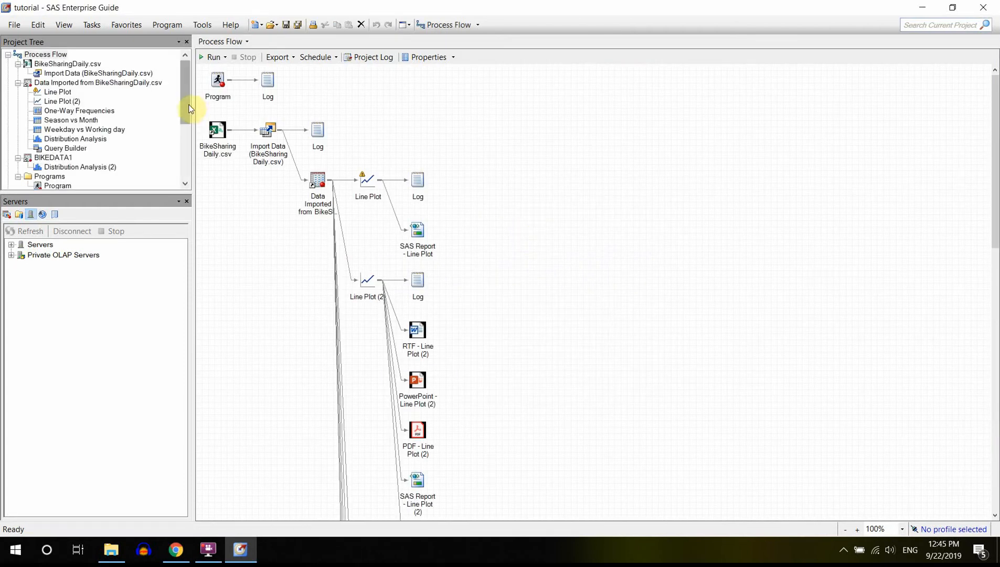
left_click_drag(187, 107, 190, 183)
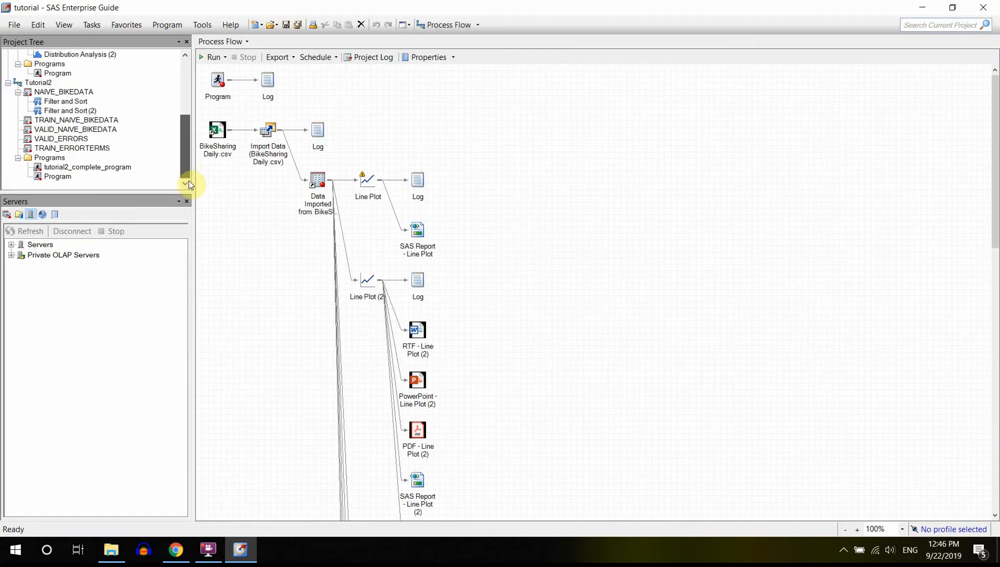
double_click(37, 83)
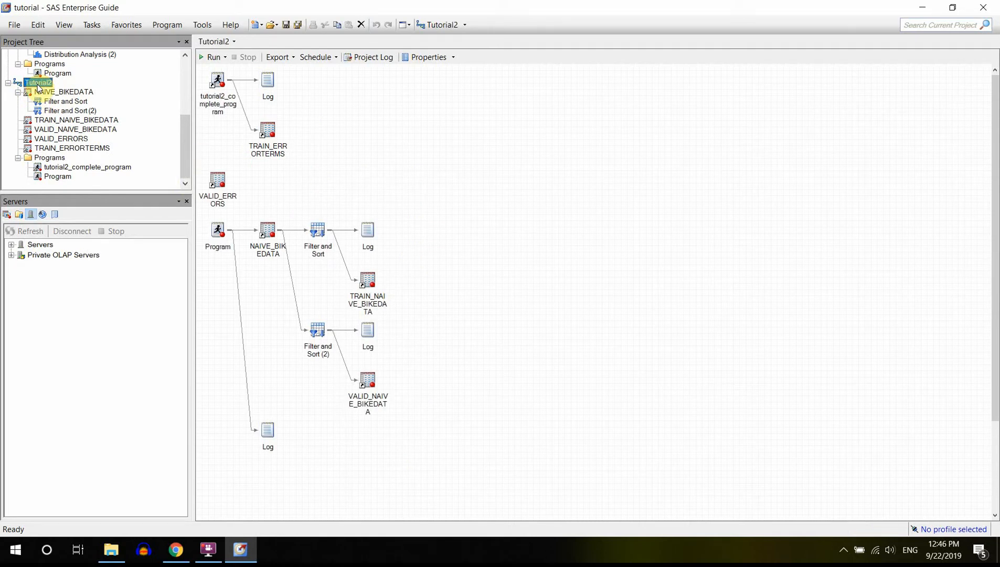
double_click(218, 76)
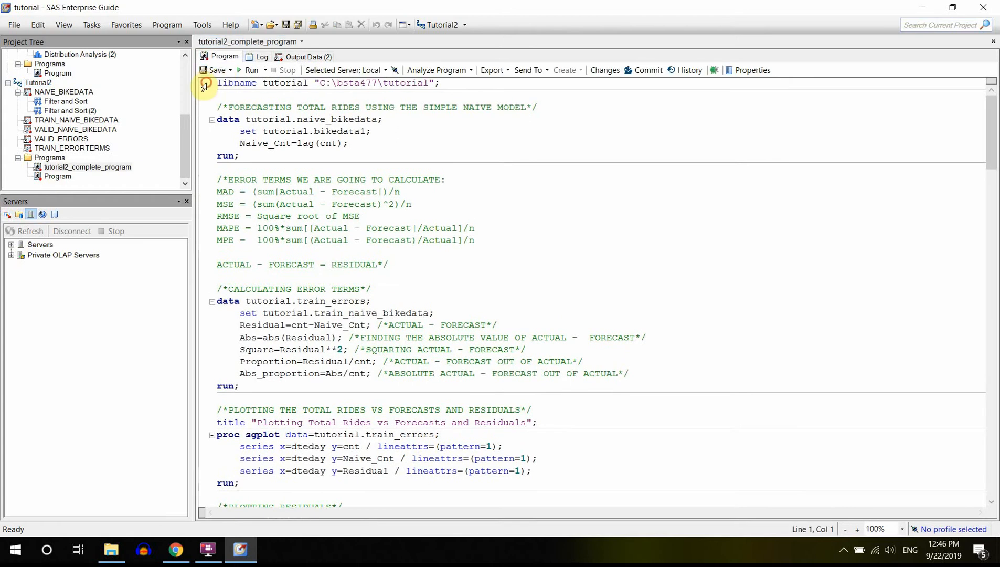
Run only the libname tutorial "C:\bsta477\tutorial" statement, accepting the license notice and replacing the results of the previous run.
left_click(205, 85)
left_click(265, 70)
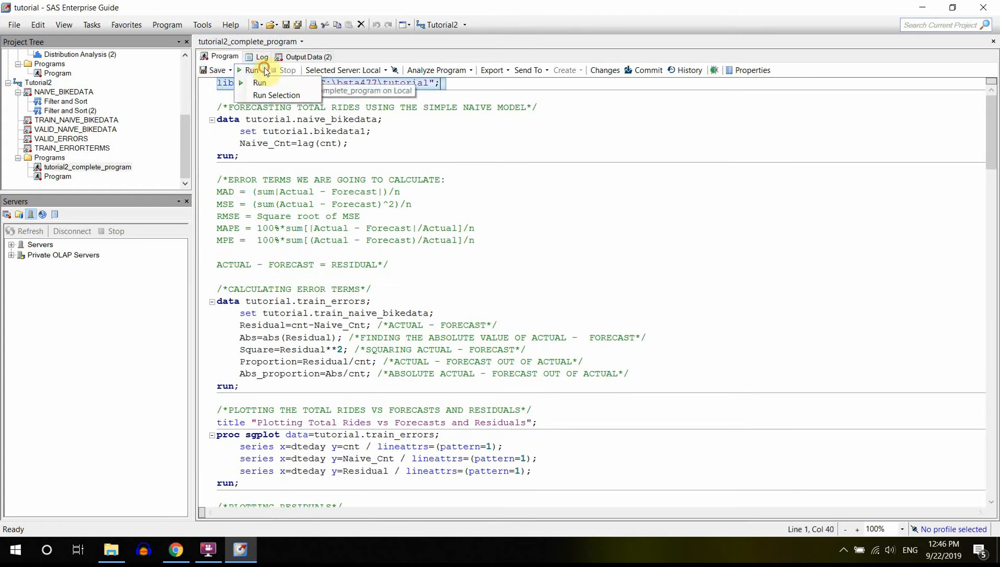
left_click(275, 95)
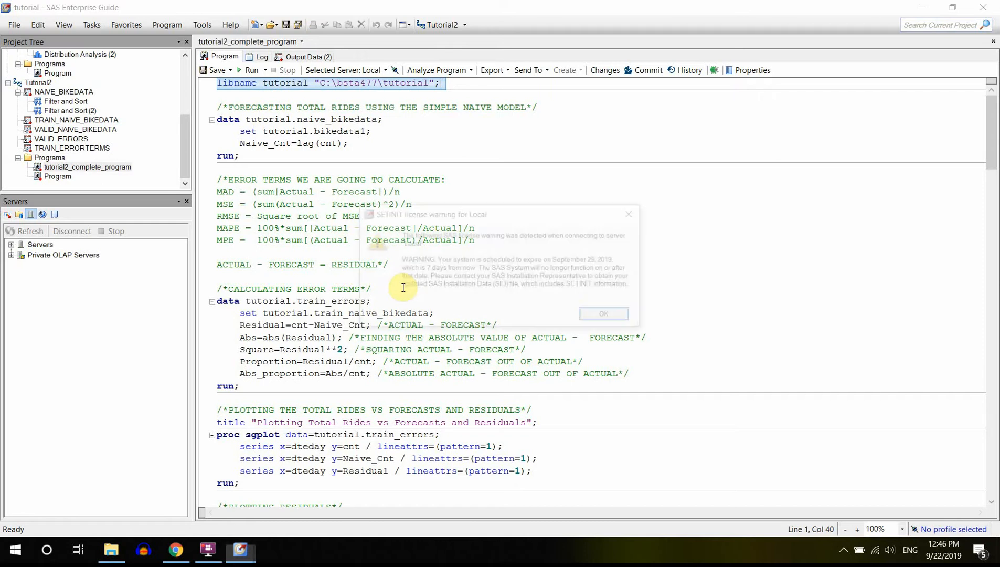
left_click(597, 314)
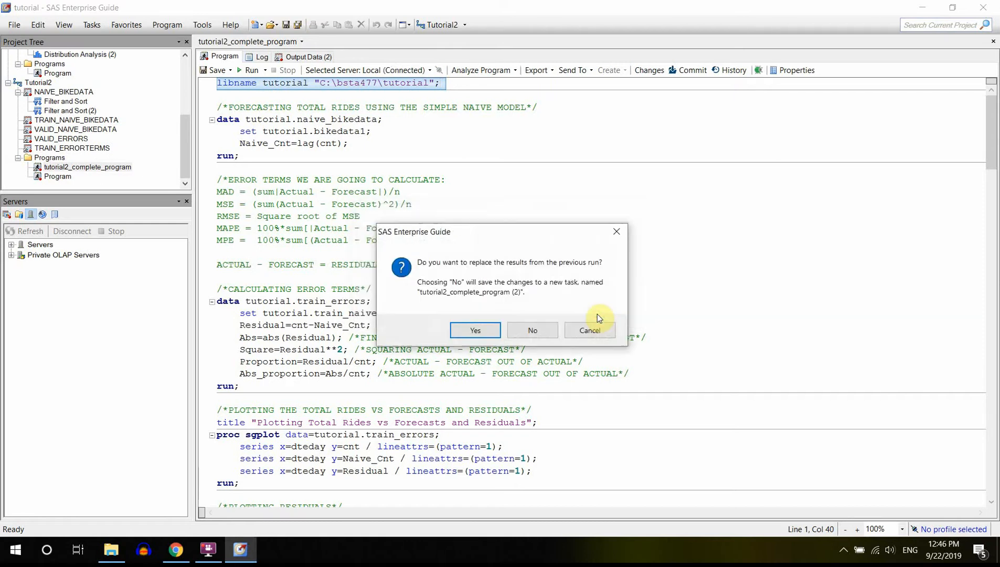
left_click(474, 330)
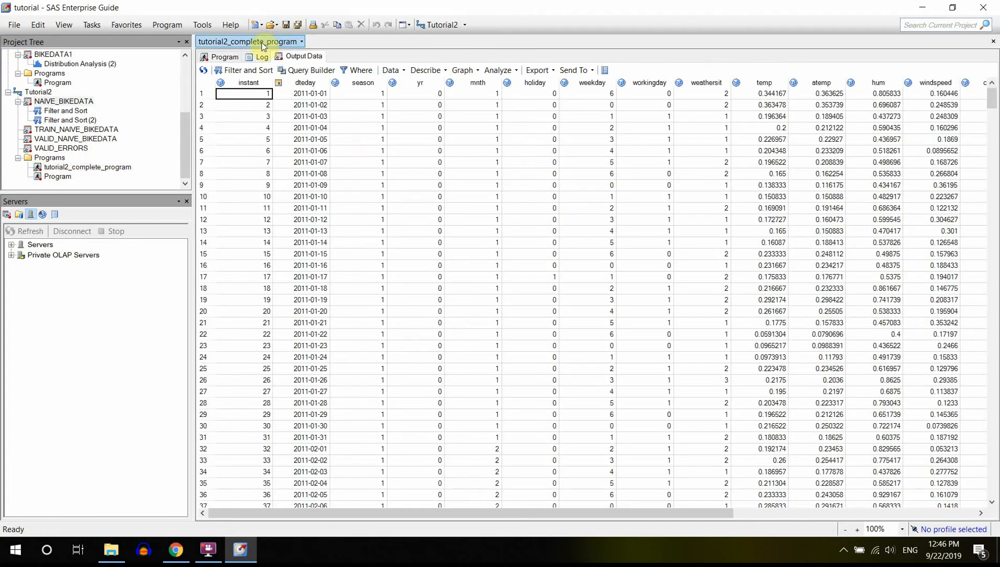
Check the program's log for the note about the TUTORIAL libref assignment.
left_click(261, 57)
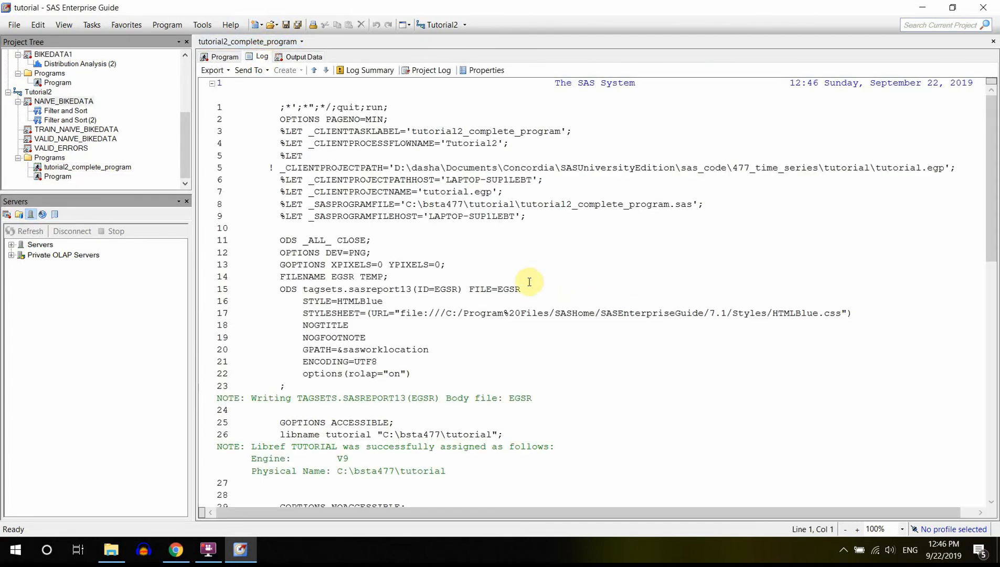
left_click_drag(995, 210, 993, 290)
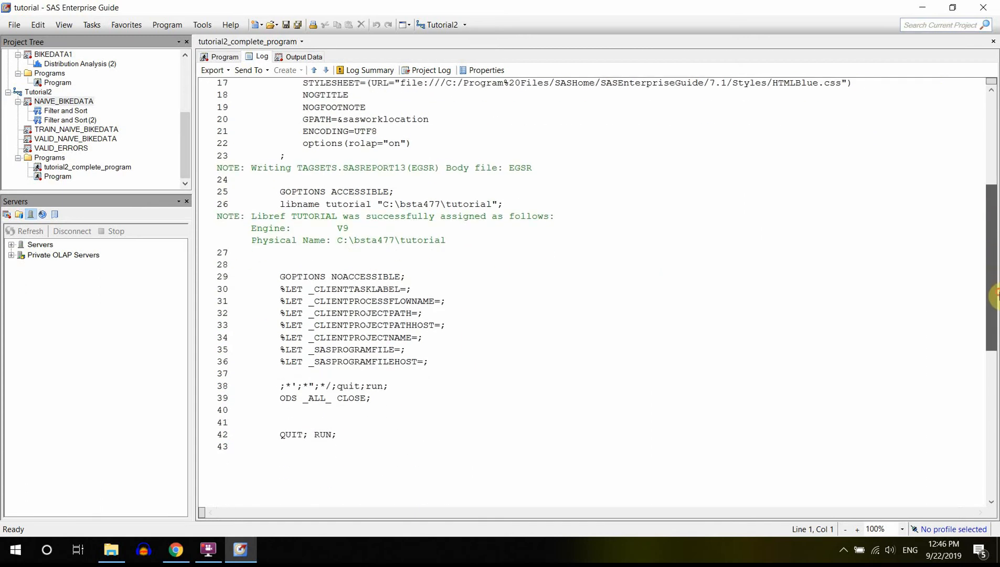
left_click_drag(459, 239, 209, 214)
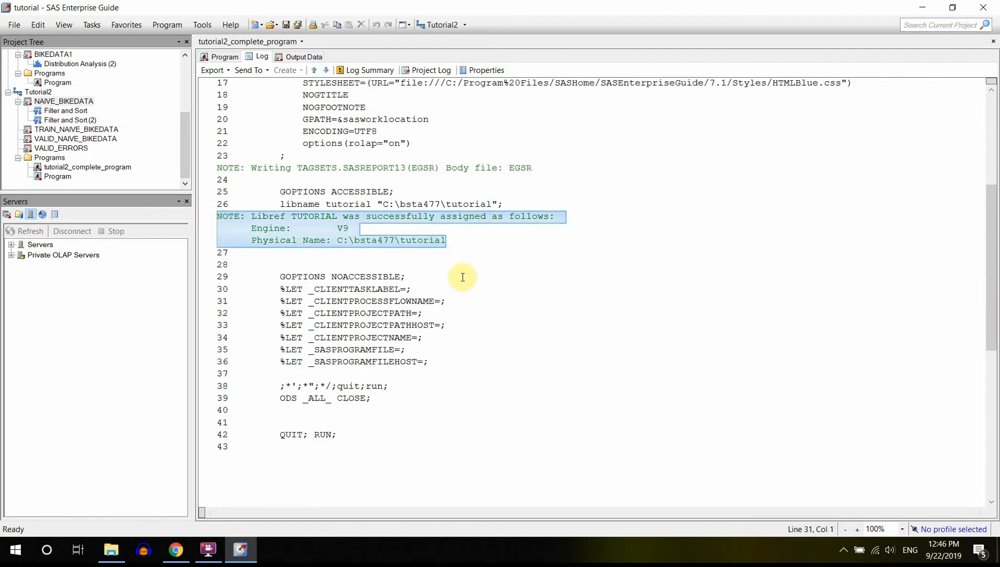
left_click(380, 214)
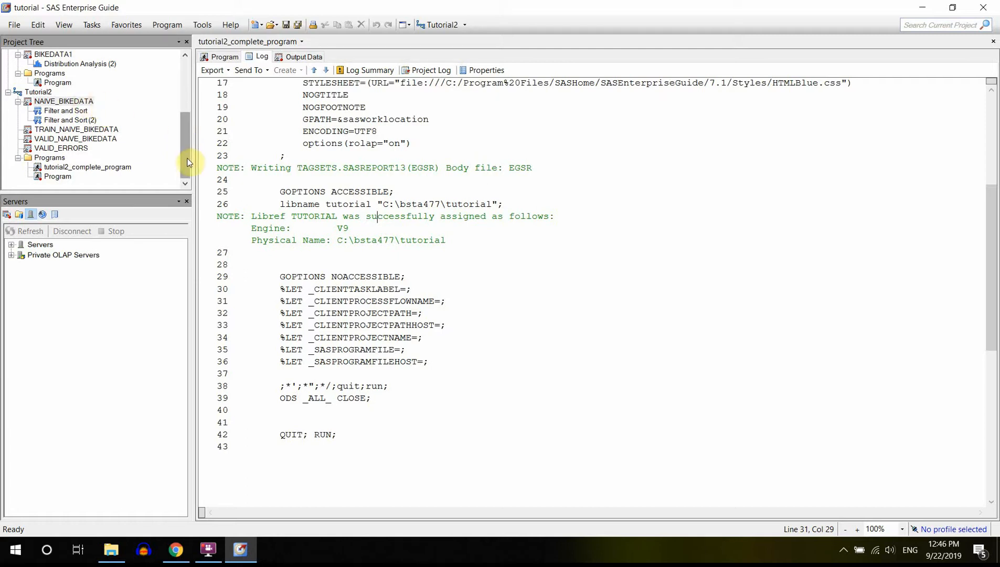
Open the BIKEDATA1 table from the TUTORIAL library on the Local server.
left_click(11, 245)
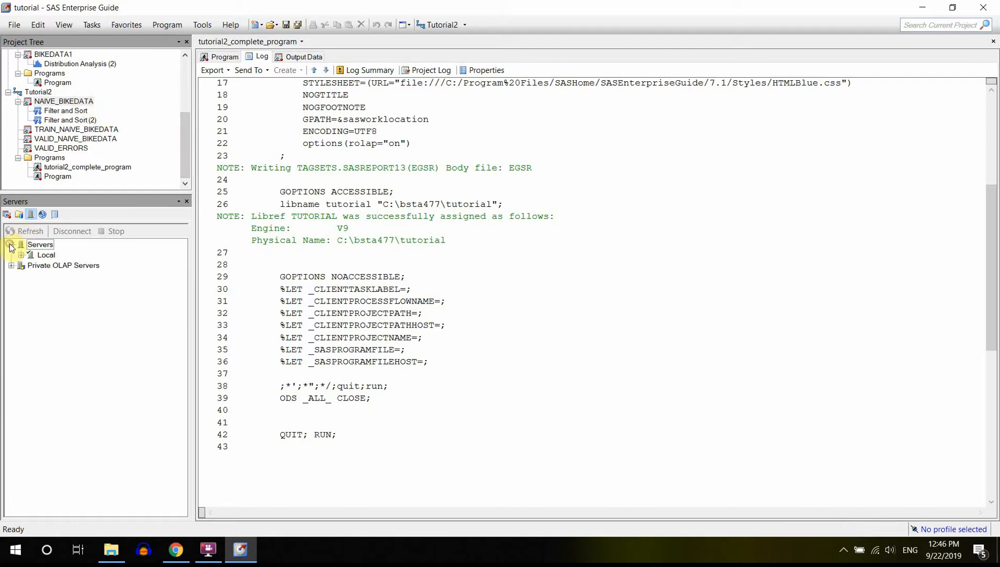
left_click(21, 255)
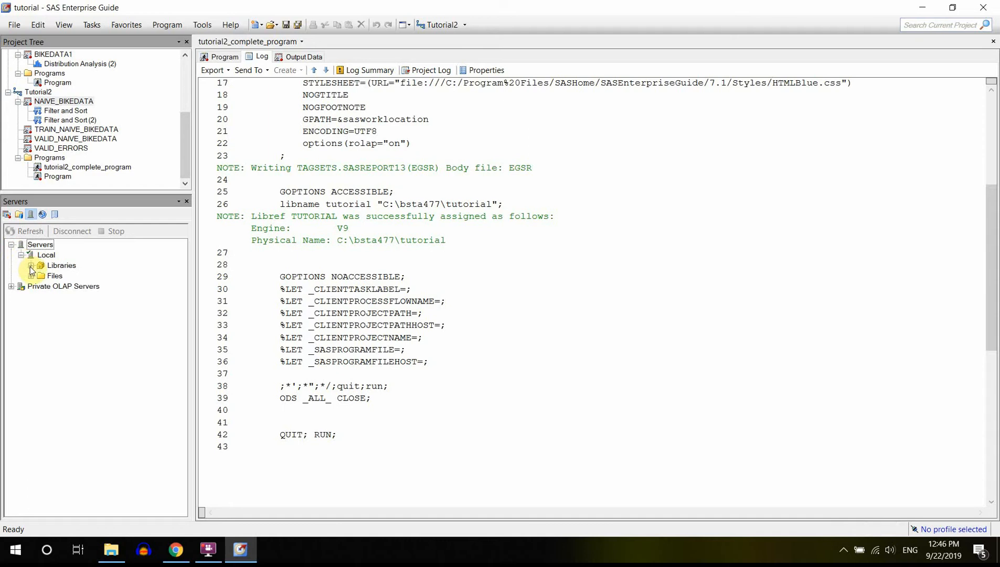
left_click(31, 266)
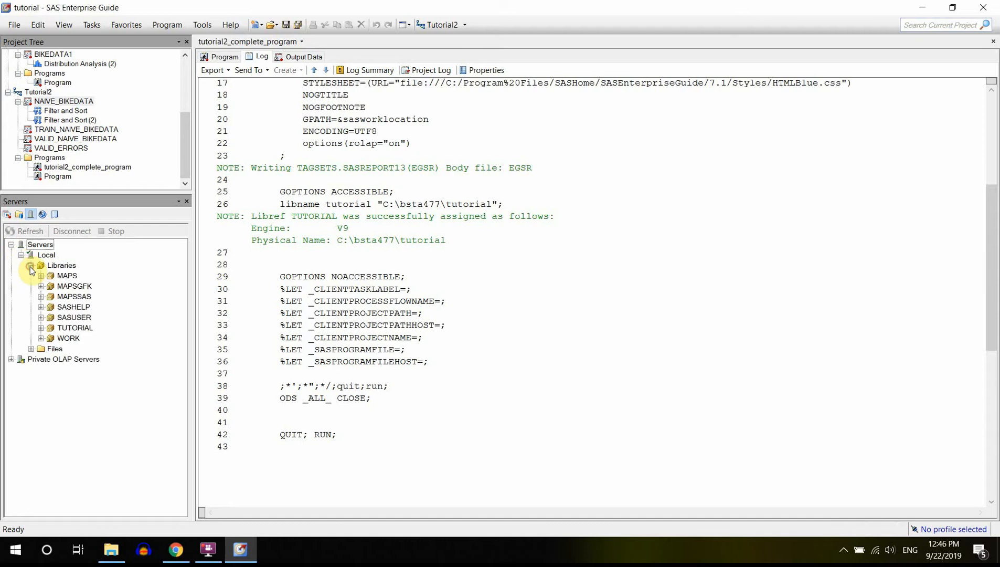
left_click(41, 328)
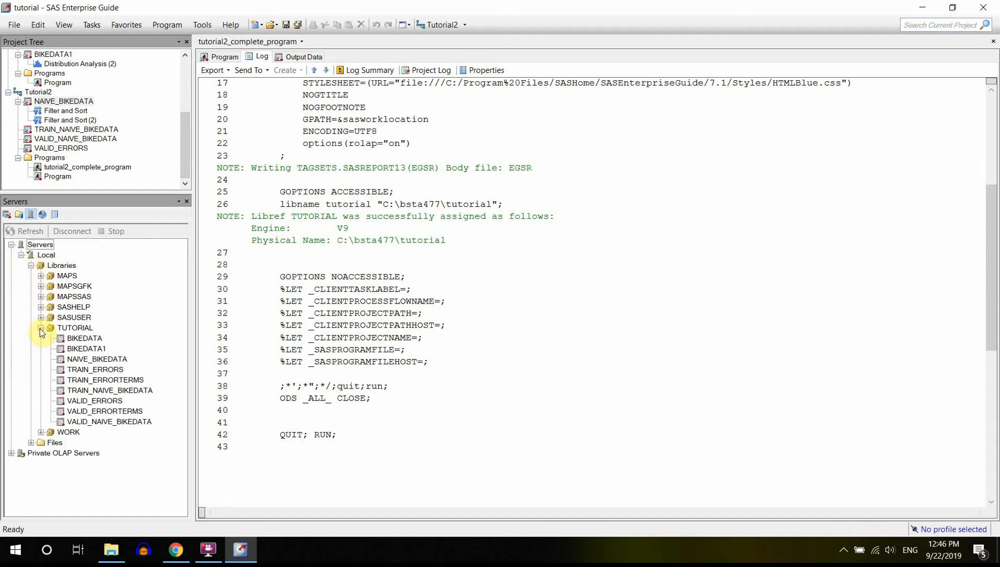
double_click(87, 349)
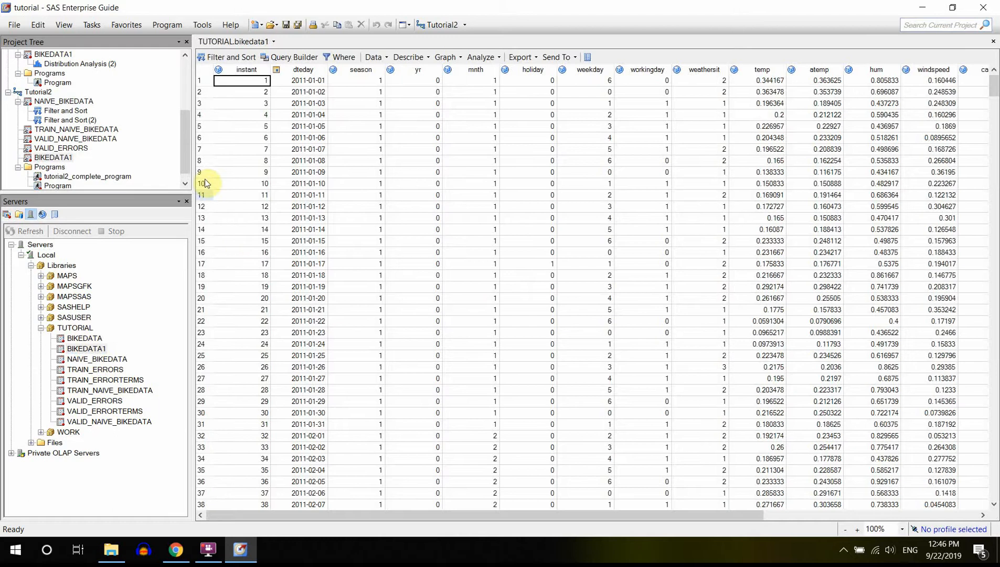
Examine the dates in the dteday column of BIKEDATA1 and return to the first row.
left_click(312, 82)
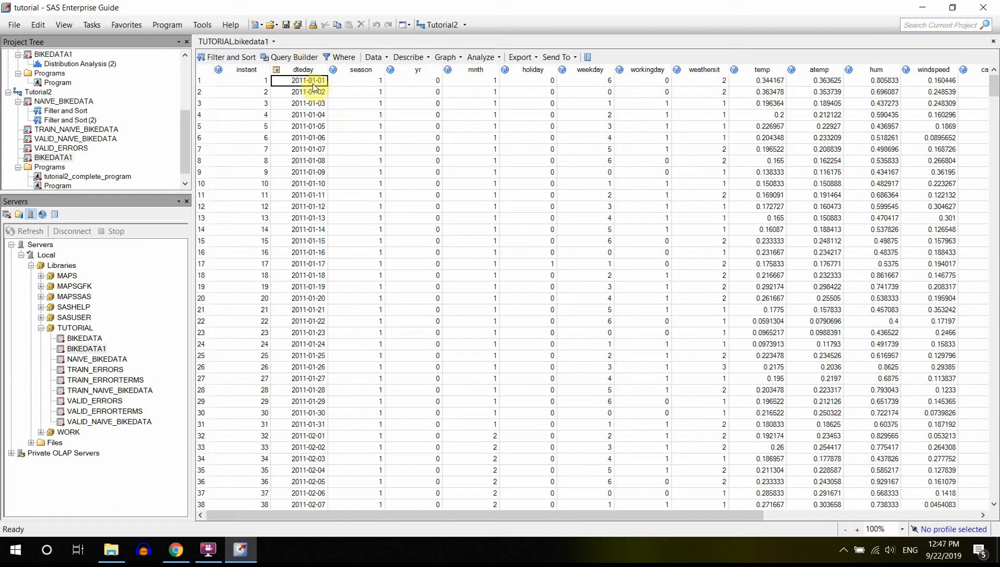
key("Down")
key("Down")
key("Down")
key("Down")
key("Down")
key("Down")
key("Down")
key("Down")
key("Down")
key("Down")
key("Down")
key("Down")
key("Down")
key("Down")
key("Down")
key("Down")
key("Down")
key("Down")
key("Down")
key("Down")
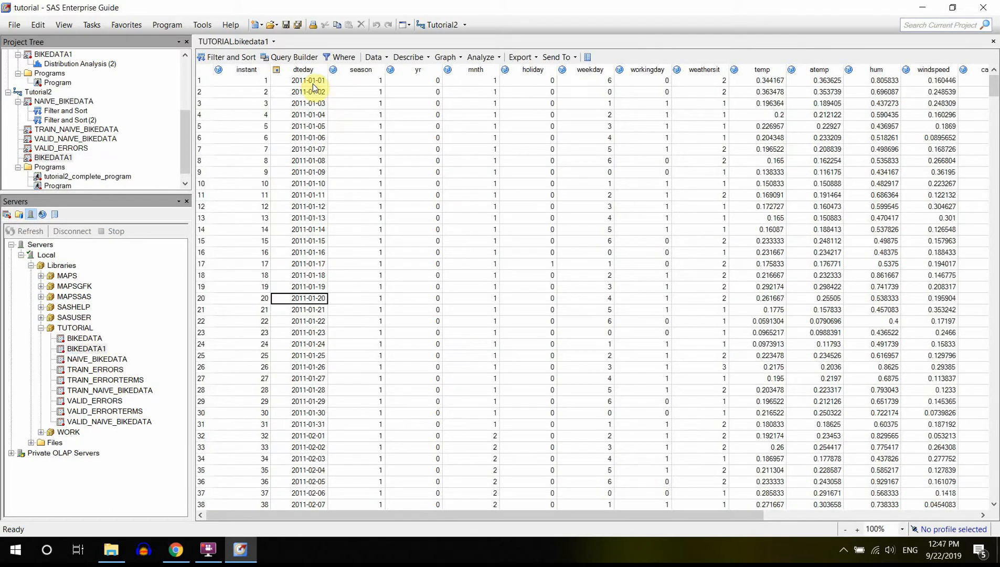
key("Down")
key("Down")
key("Down")
key("Down")
key("Down")
key("Down")
key("Down")
key("Down")
key("Down")
key("Down")
key("Down")
key("Down")
key("Down")
key("Down")
key("Down")
key("Down")
key("Down")
key("Down")
key("Down")
key("Down")
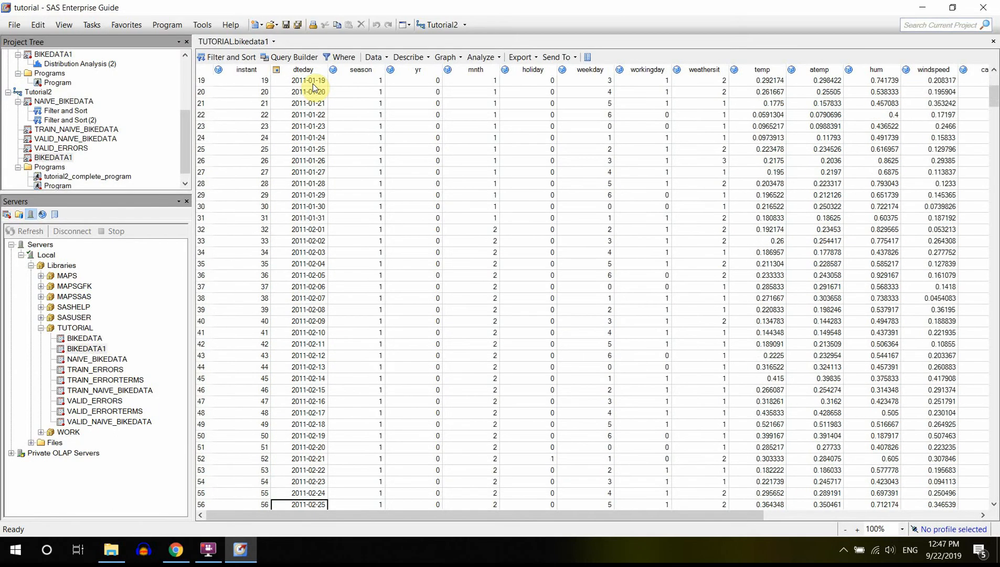
key("Down")
key("Down")
key("Down")
key("Down")
key("Down")
key("Down")
key("Down")
key("Down")
key("Down")
key("Down")
key("Down")
key("Down")
key("Down")
key("Down")
key("Down")
key("Down")
key("Down")
key("Down")
key("Down")
key("Down")
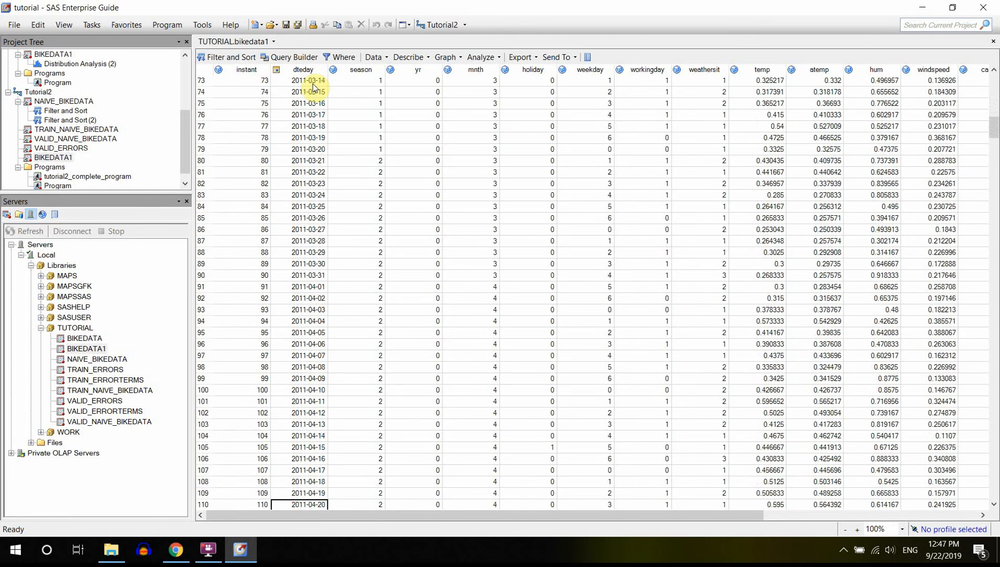
key("Down")
key("Down")
key("Down")
key("Down")
key("Down")
key("Down")
key("Down")
key("Down")
key("Down")
key("Down")
key("Down")
key("Down")
key("Down")
key("Down")
key("Down")
key("Down")
key("Down")
key("Down")
key("Down")
key("Down")
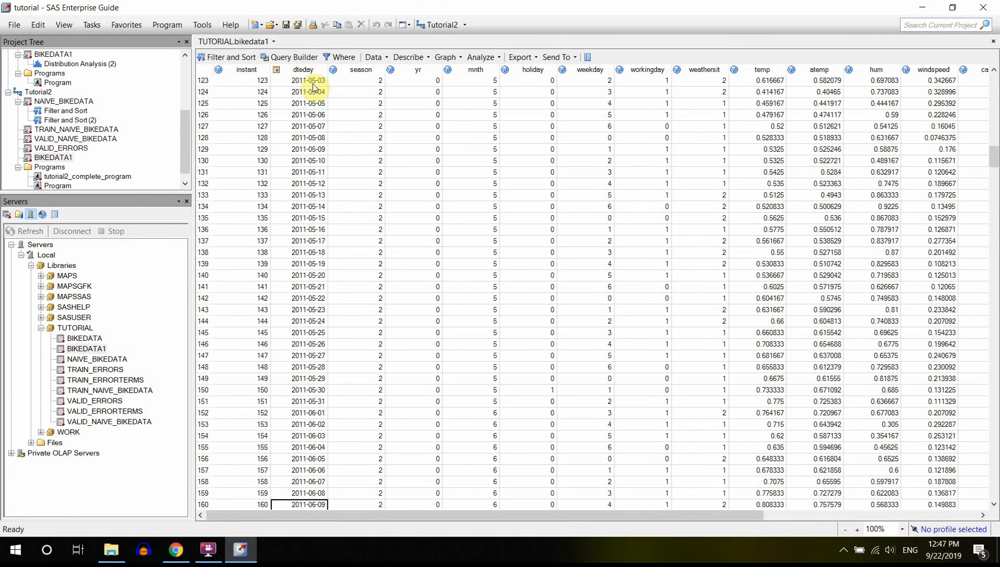
left_click_drag(996, 157, 997, 76)
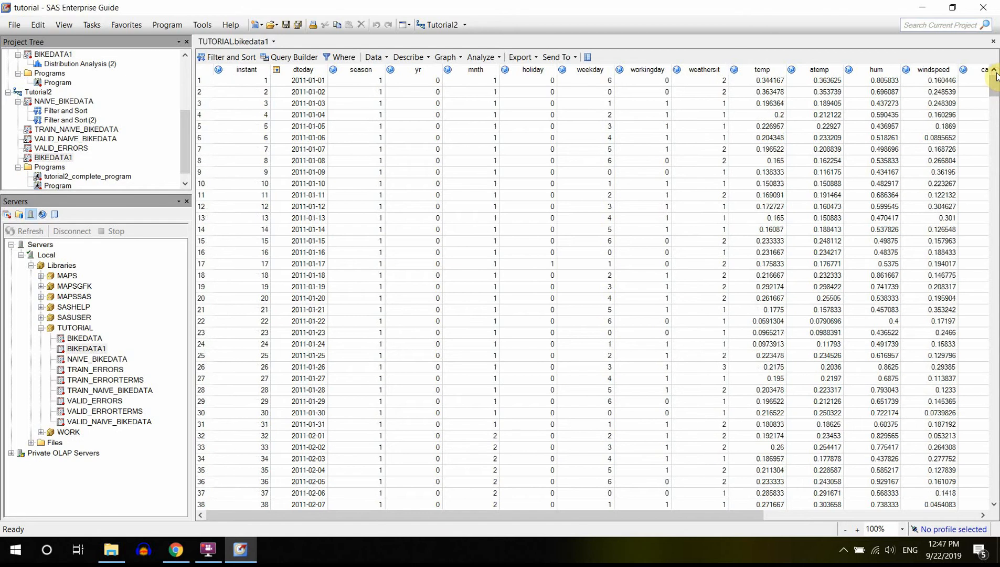
left_click(313, 85)
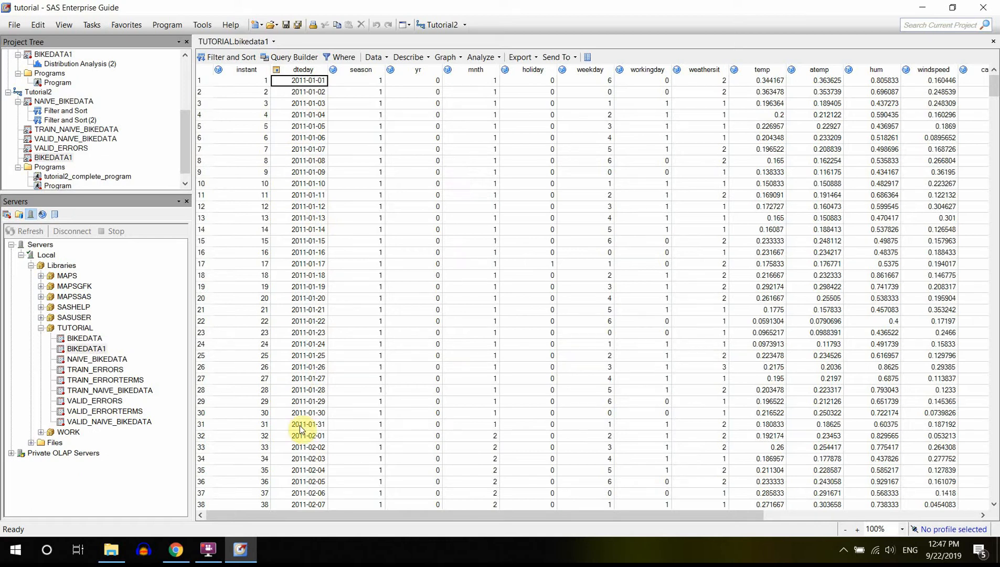
Start the Prepare Time Series Data task on BIKEDATA1 and set the interval of the dteday time ID variable to Daily.
left_click(492, 57)
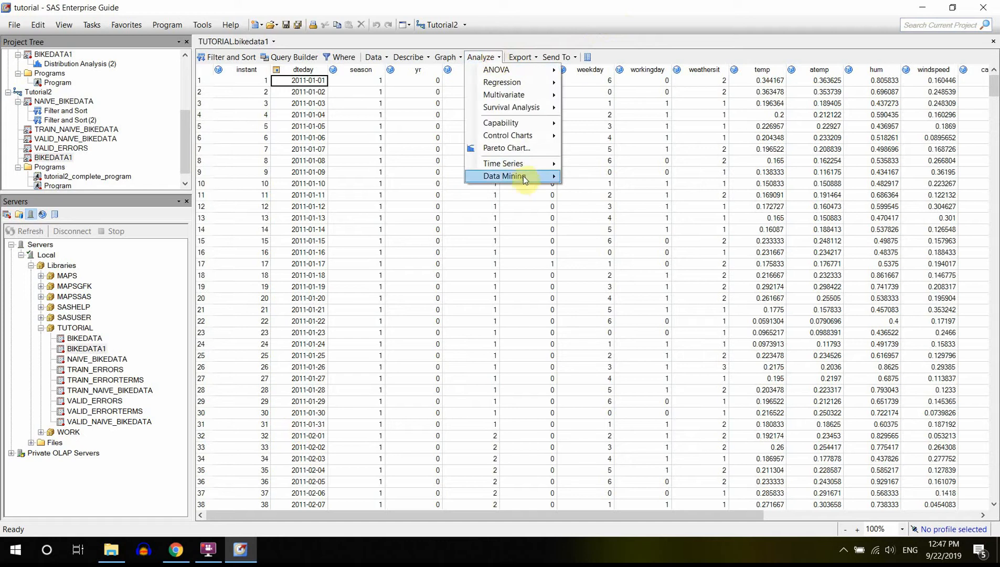
mouse_move(525, 165)
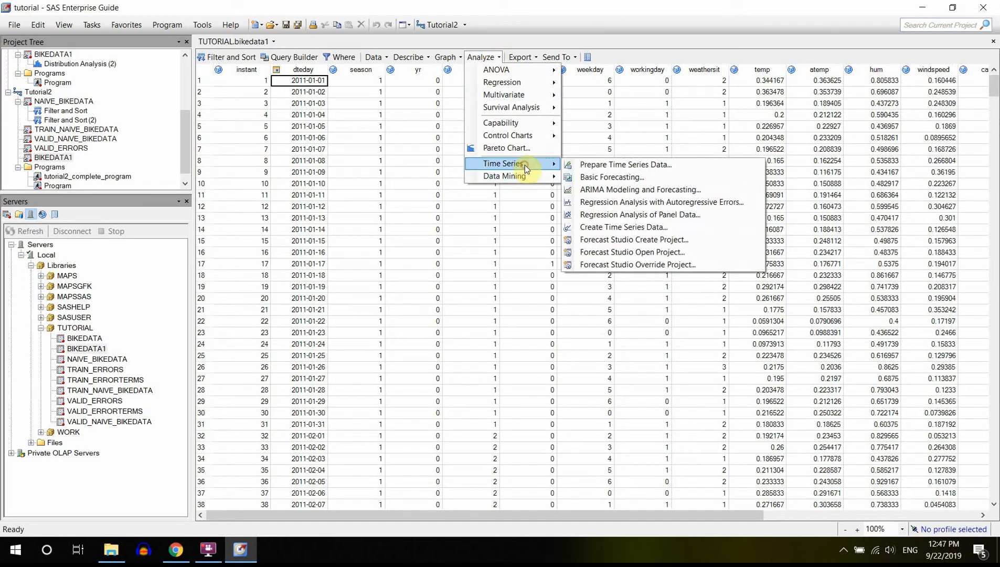
left_click(639, 164)
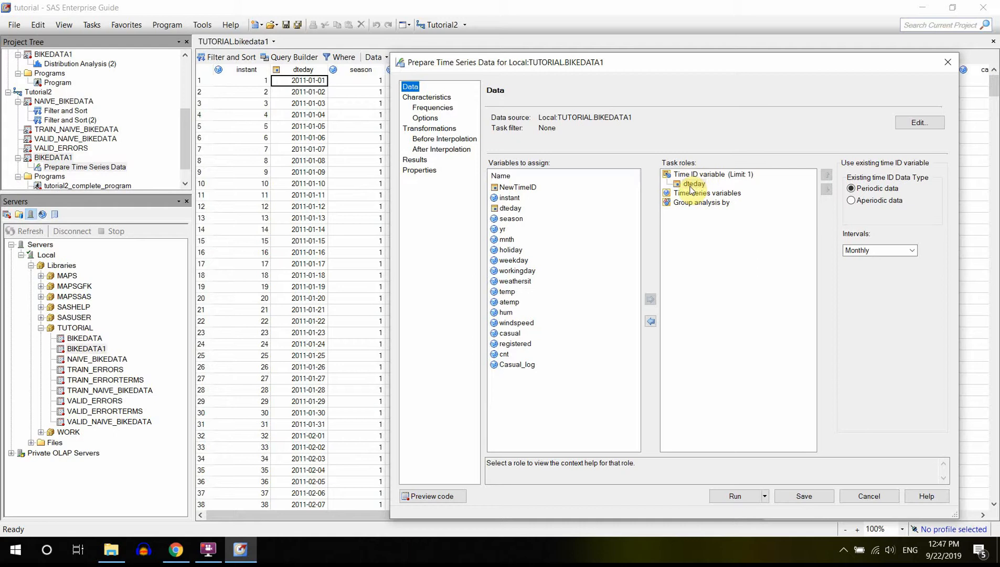
left_click(692, 185)
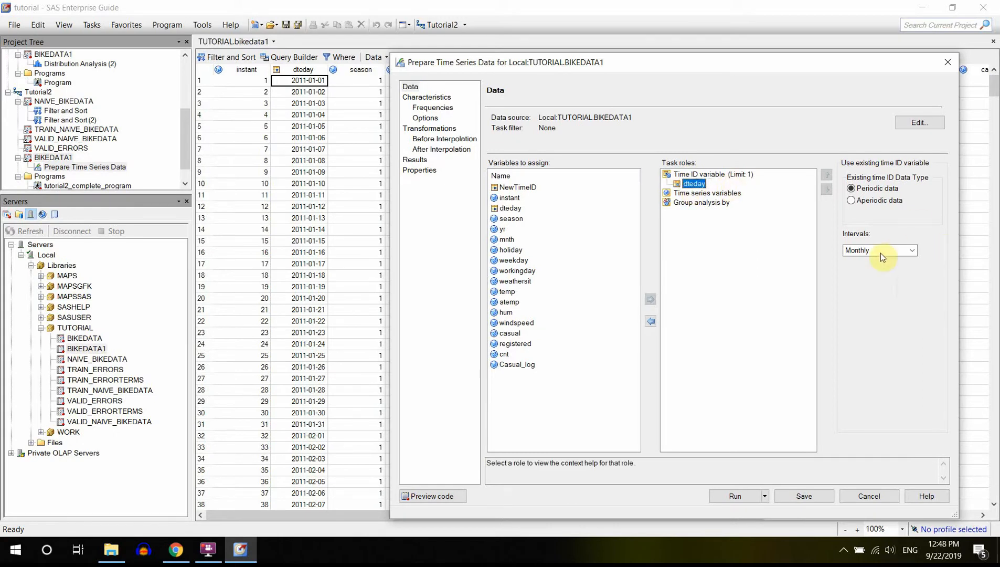
left_click(912, 250)
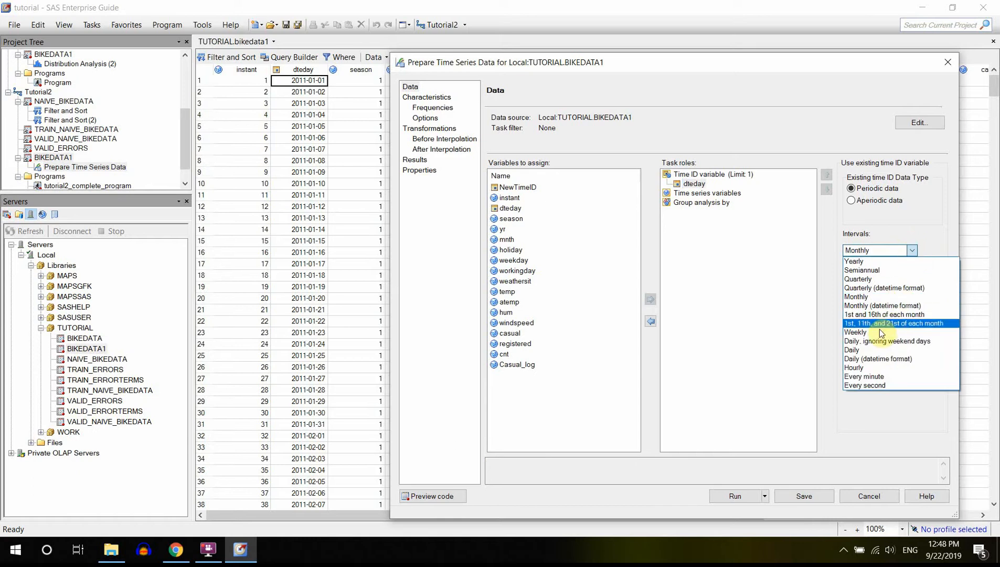
left_click(857, 350)
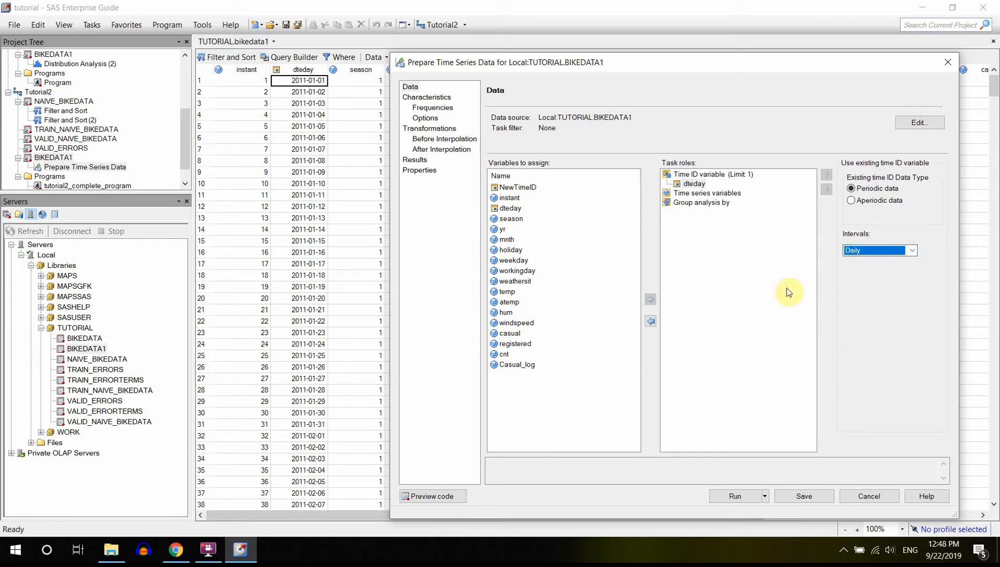
Assign the cnt variable to the Time series variables role and select it there.
left_click(696, 184)
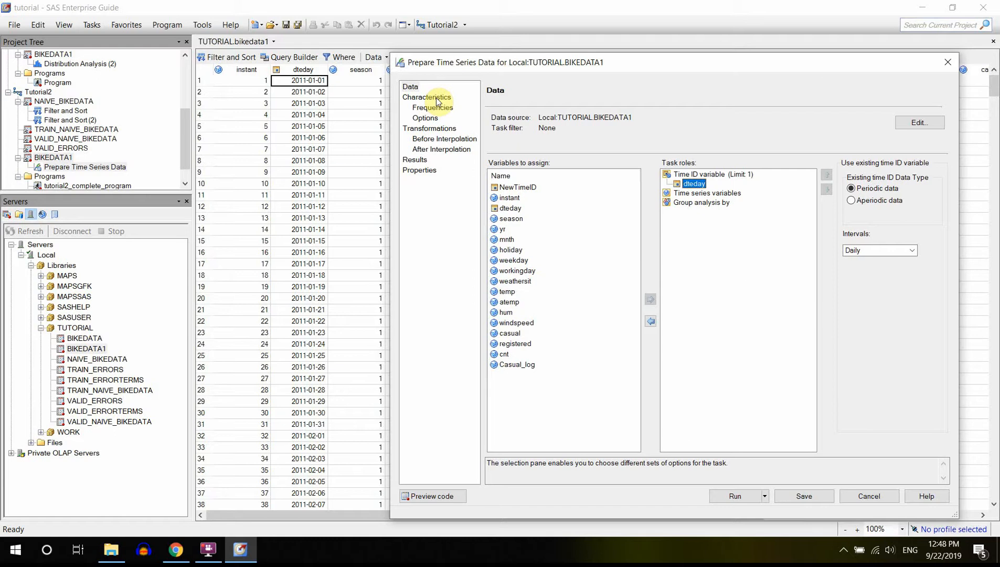
left_click(698, 193)
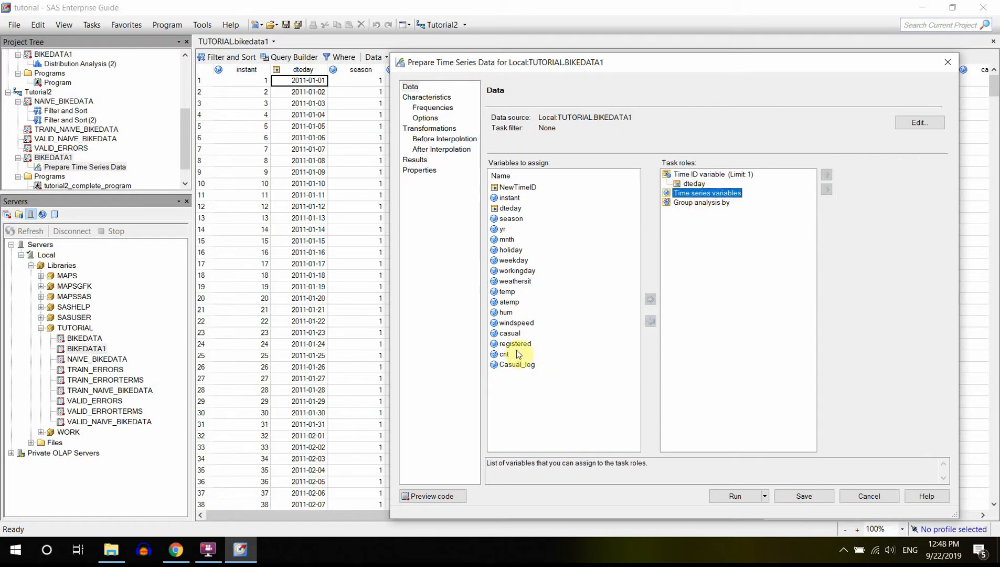
left_click_drag(503, 359, 714, 198)
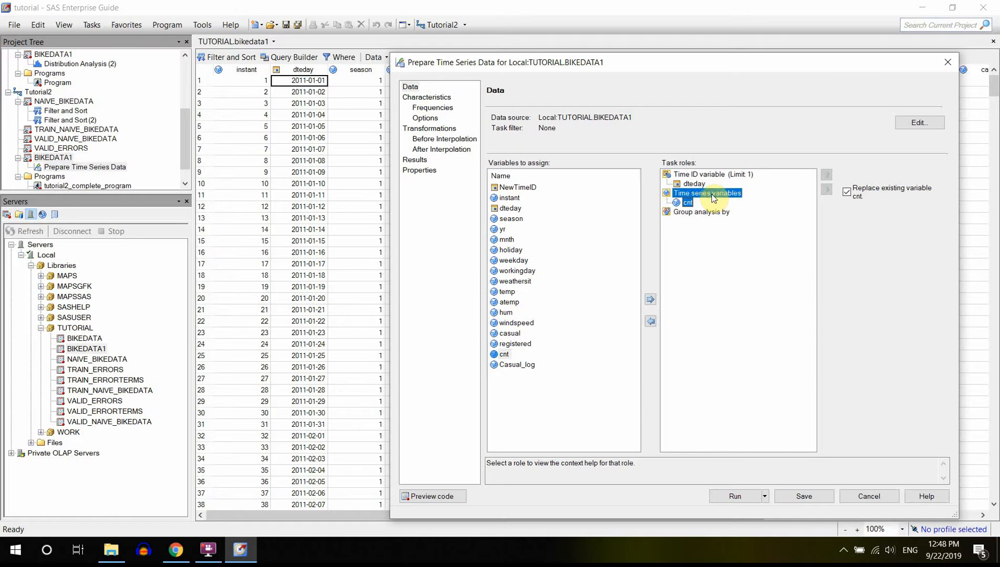
left_click(688, 203)
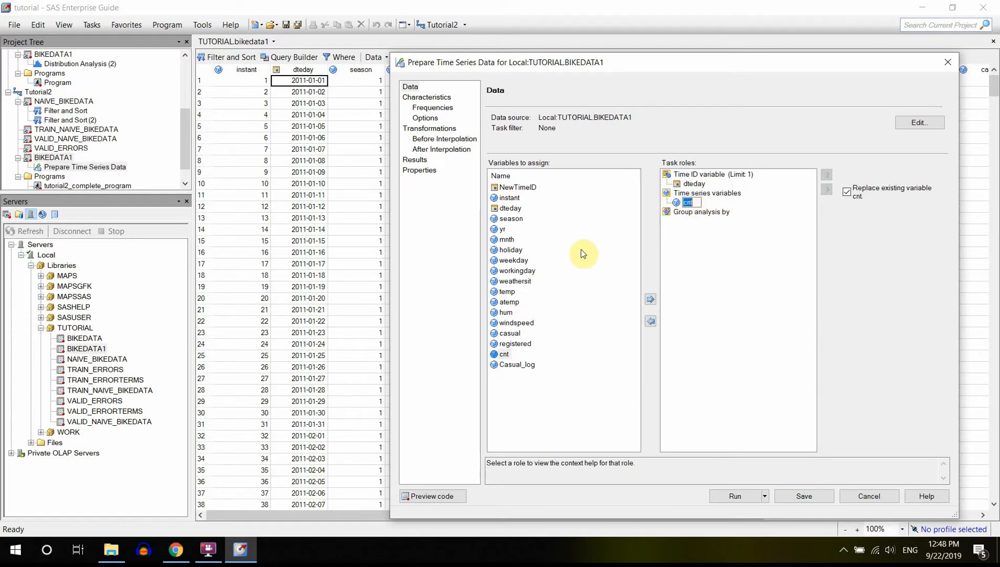
left_click(689, 204)
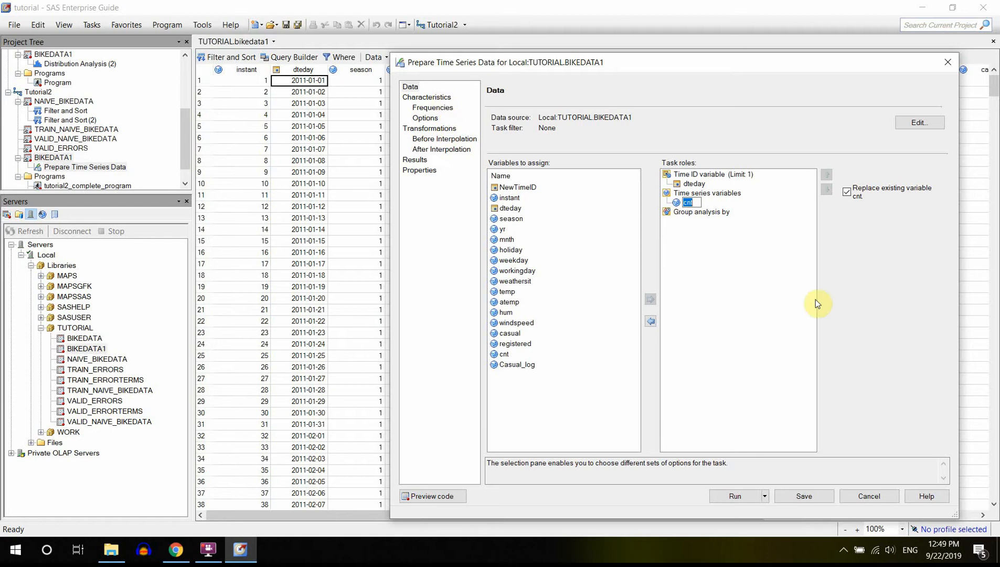
left_click(777, 295)
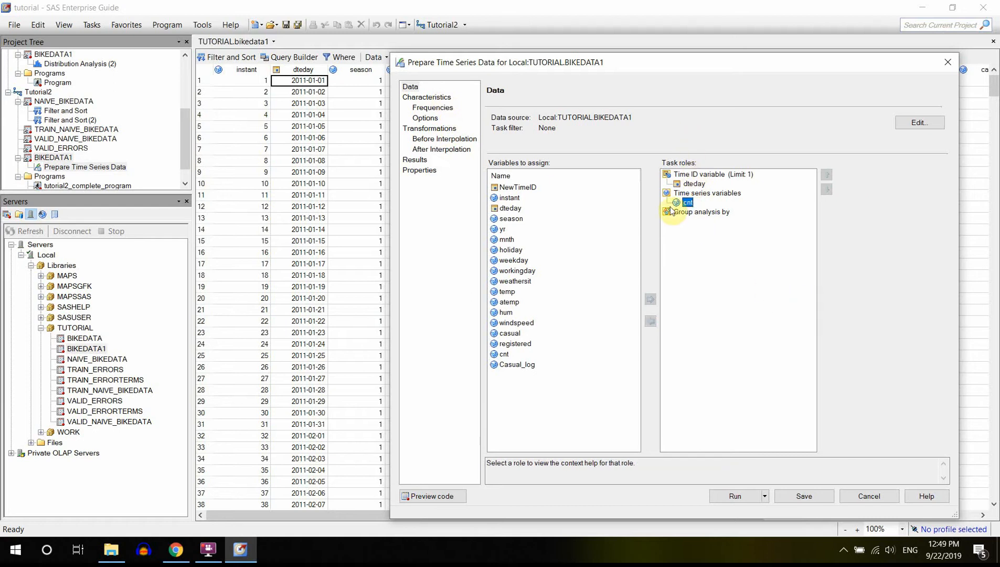
Set the output frequency of the time series to a Monthly interval.
left_click(432, 98)
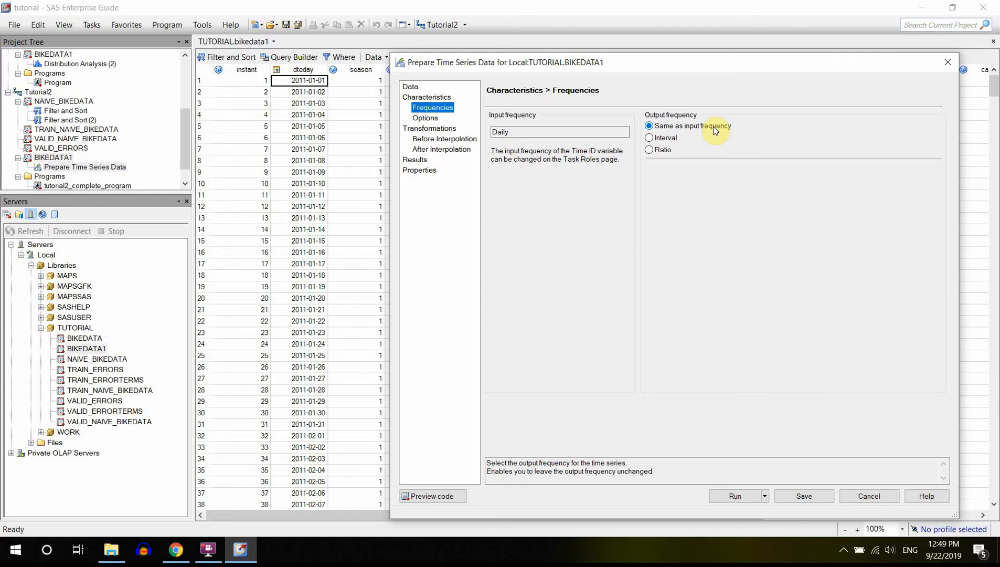
left_click(668, 140)
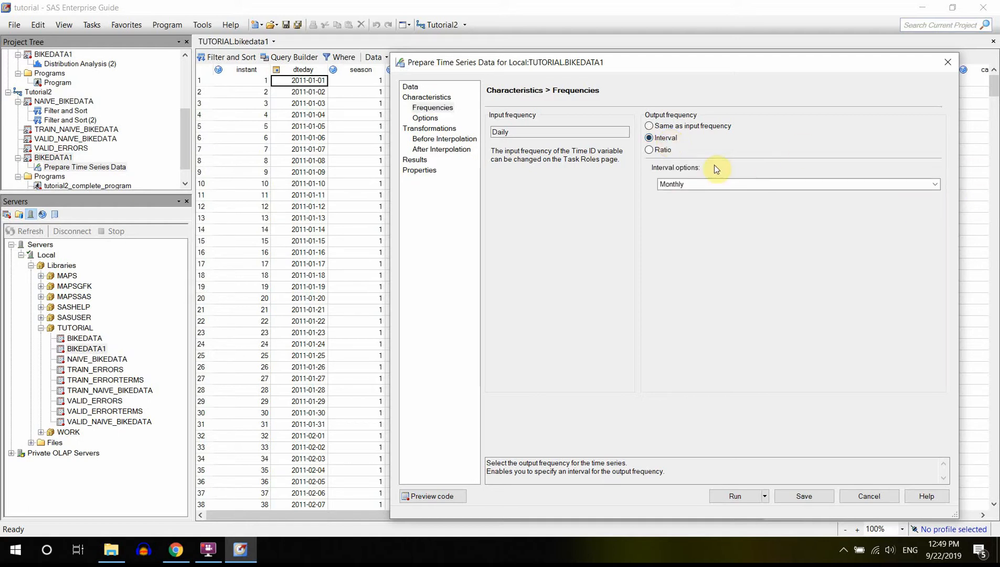
left_click(939, 186)
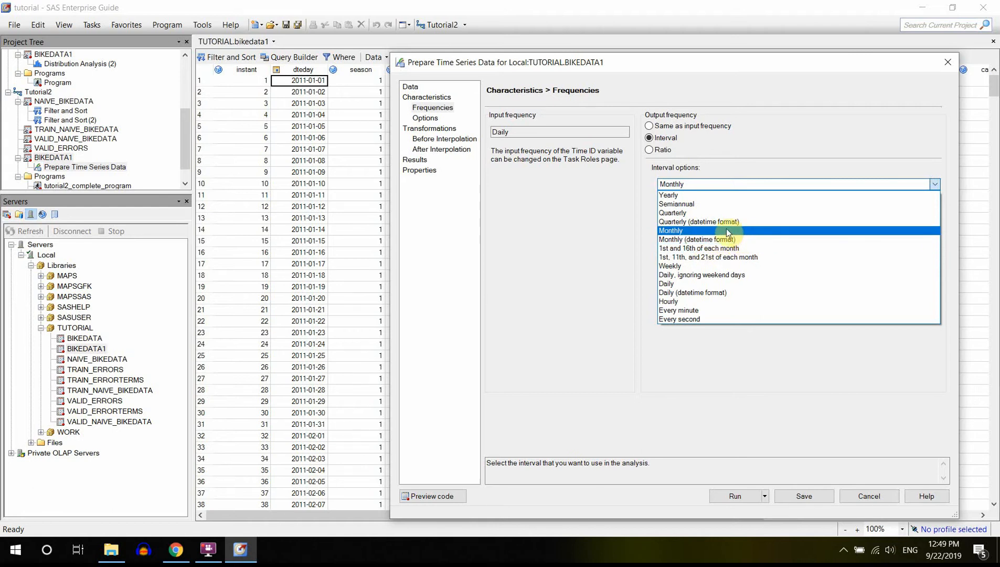
left_click(683, 232)
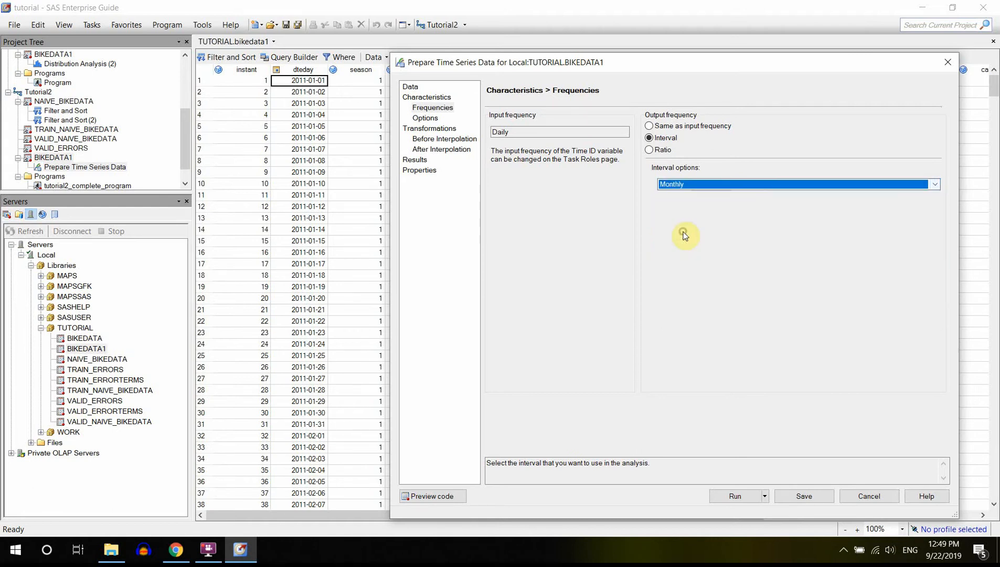
Set the interpolation method for the time series to Simple aggregation.
left_click(426, 119)
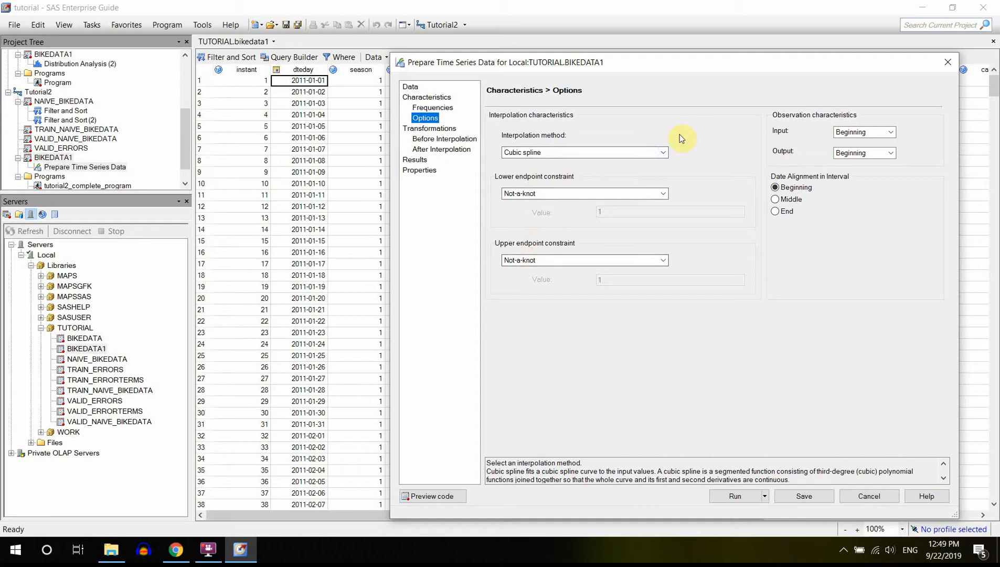
left_click(663, 152)
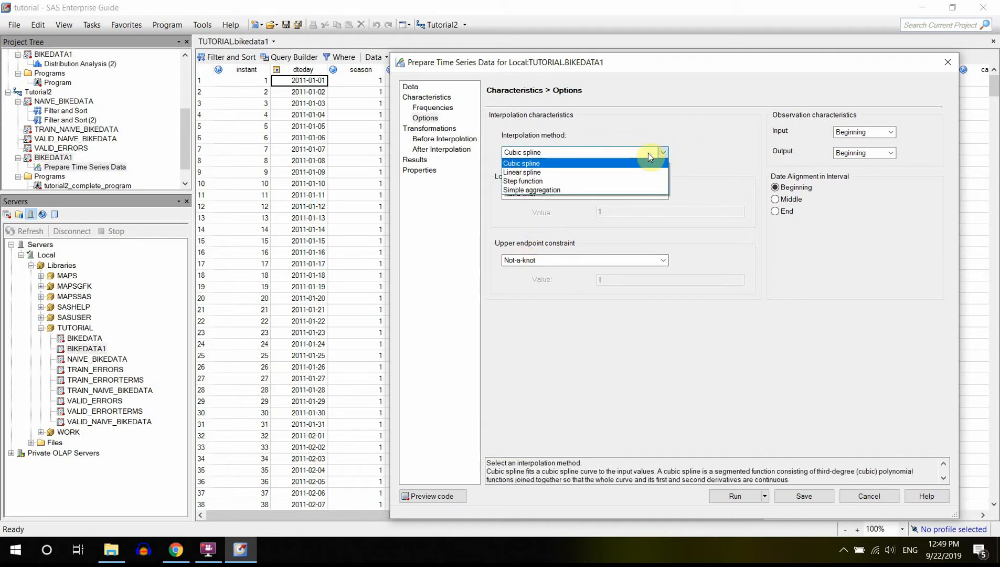
left_click(585, 190)
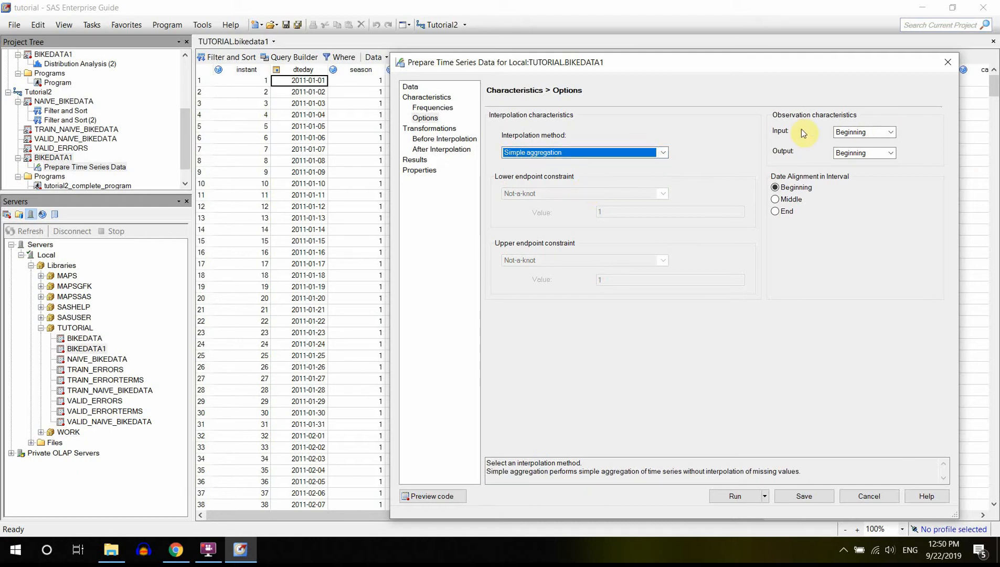
Set the input and output observation characteristics to Total and align dates to the End of the interval.
left_click(877, 132)
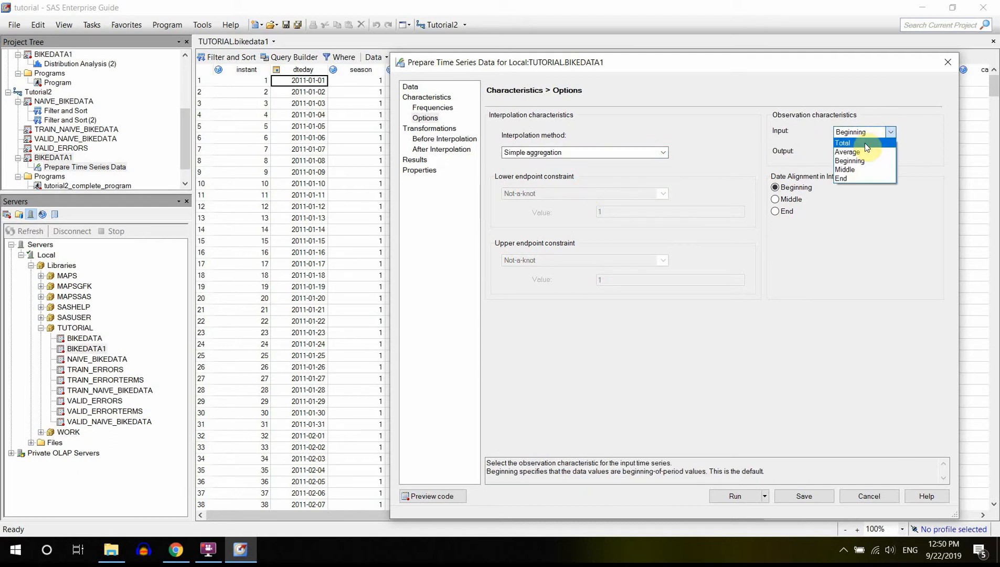
left_click(865, 143)
left_click(892, 153)
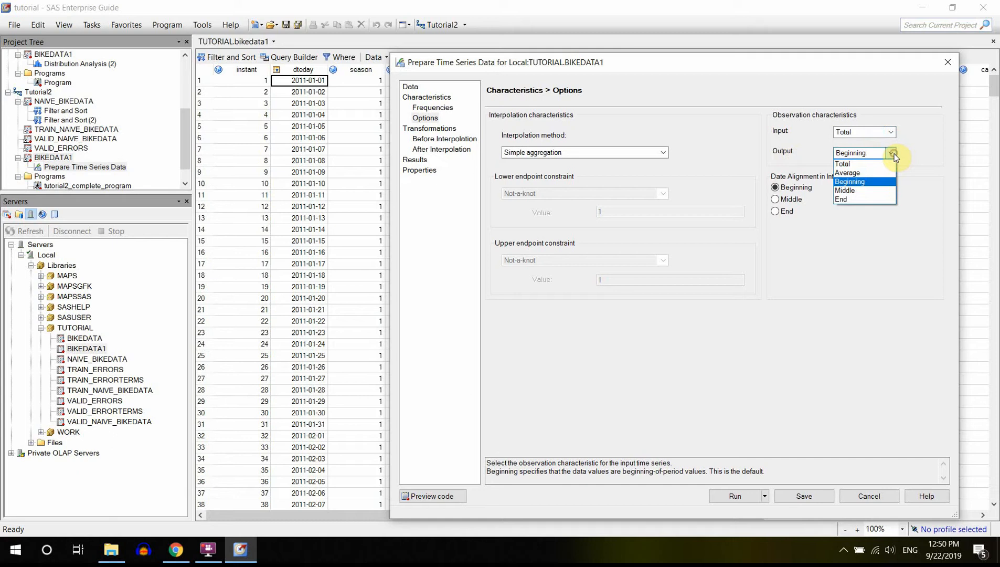
left_click(865, 165)
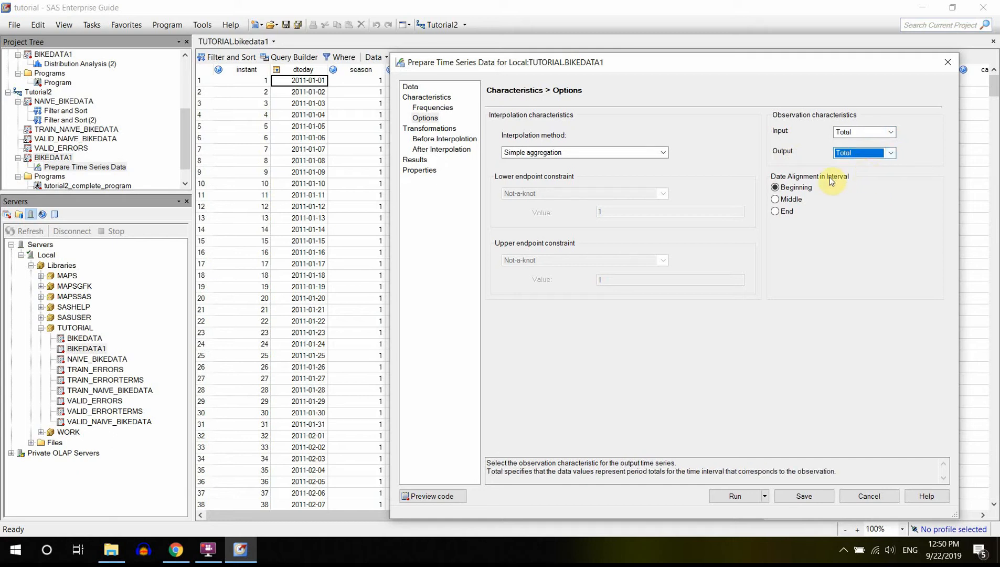
left_click(786, 212)
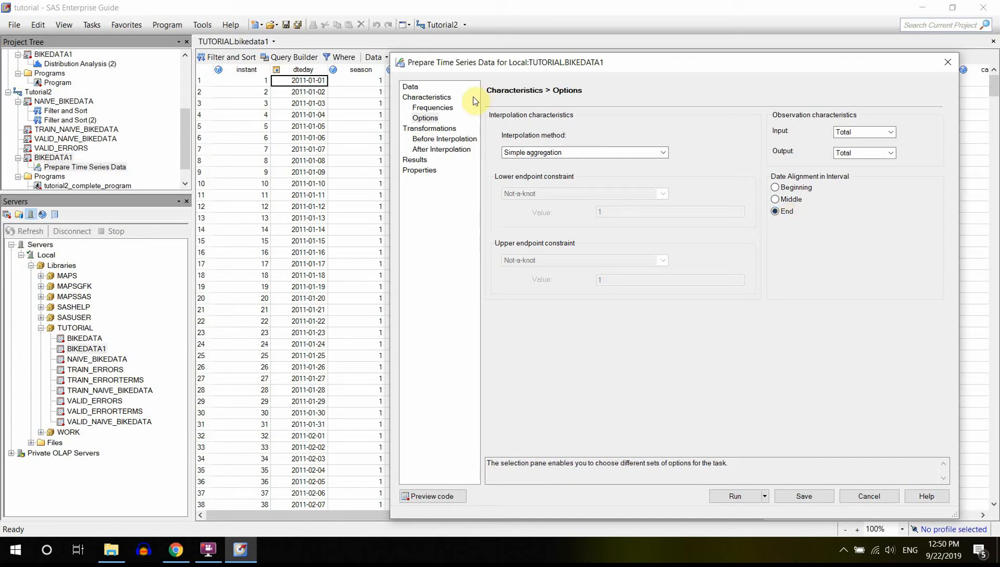
Examine the before- and after-interpolation settings for cnt and the list of available transformations without adding any.
left_click(444, 139)
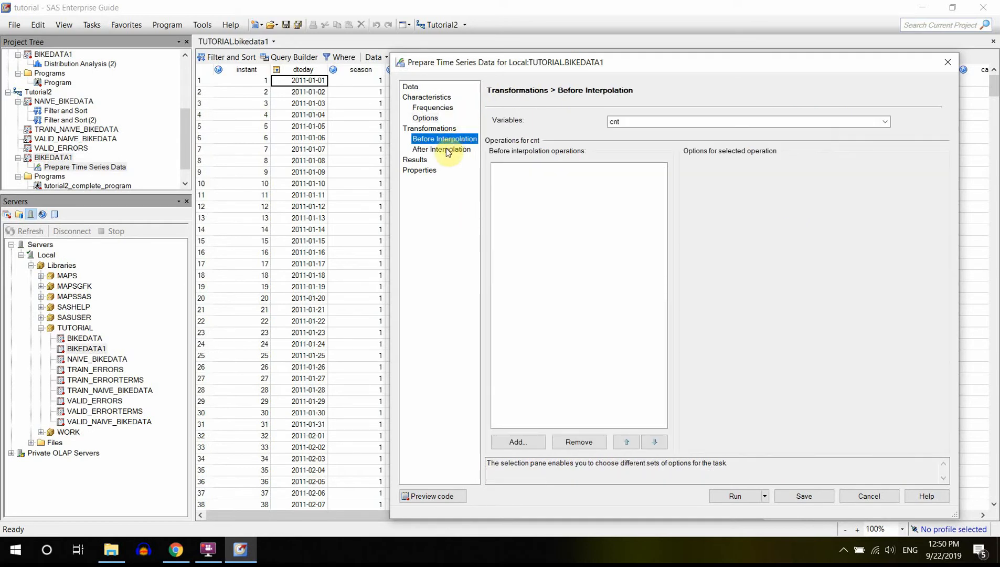
left_click(448, 150)
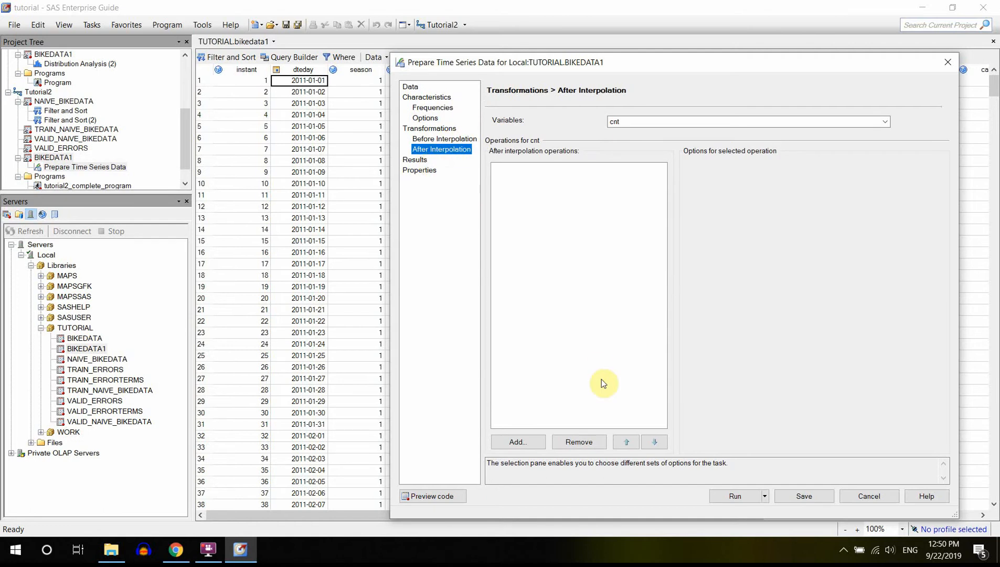
left_click(463, 139)
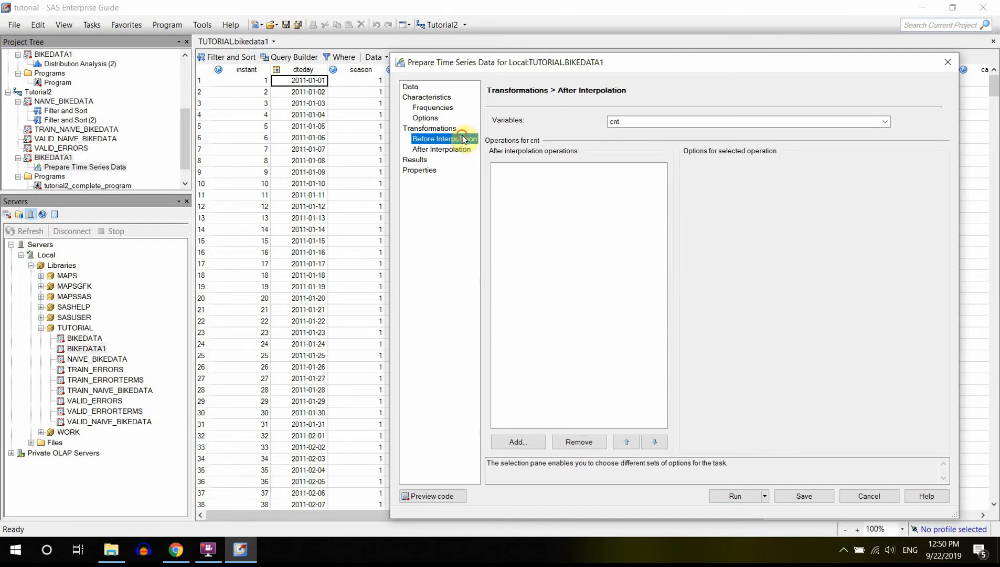
left_click(521, 446)
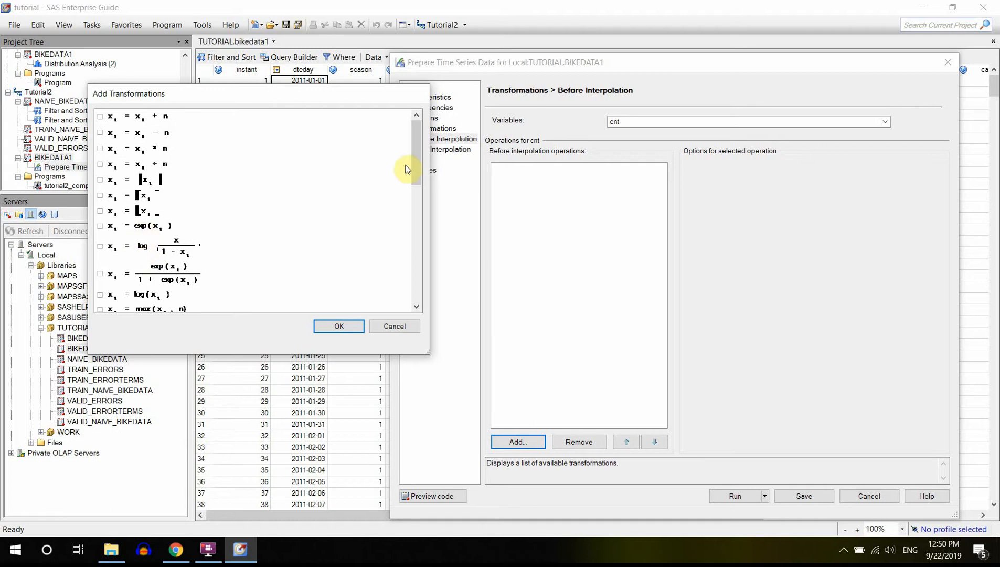
left_click_drag(410, 173, 415, 200)
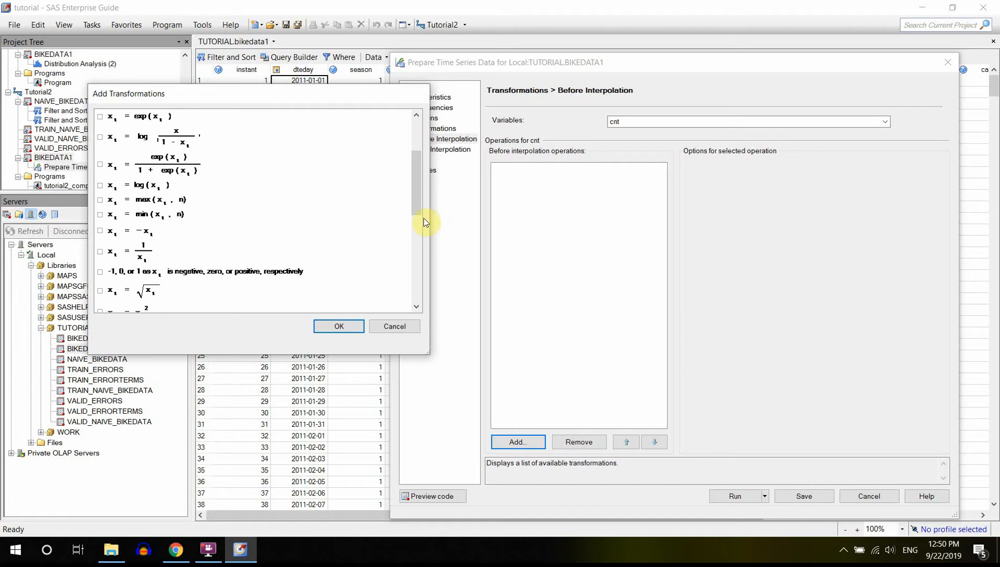
left_click_drag(414, 212, 417, 244)
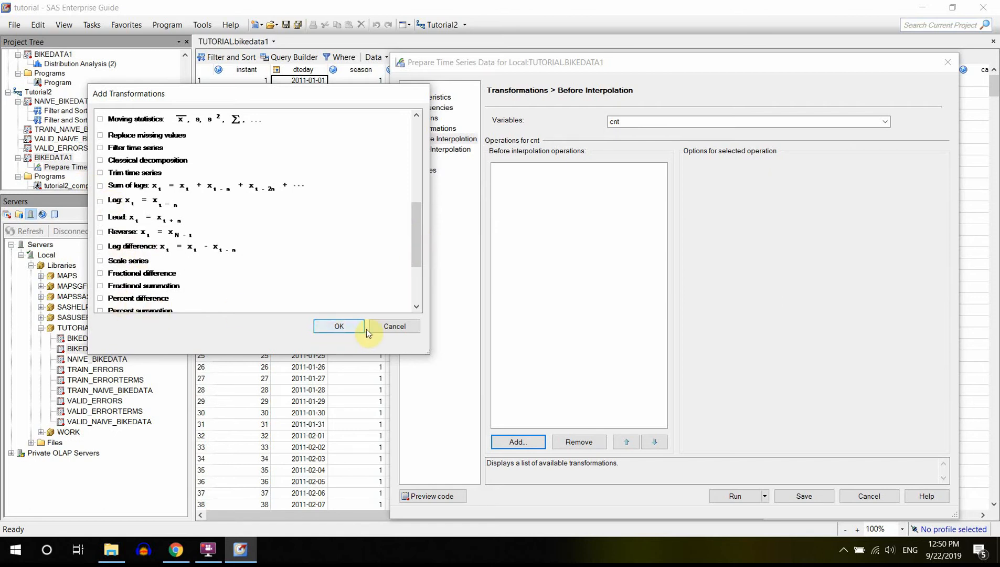
left_click(390, 326)
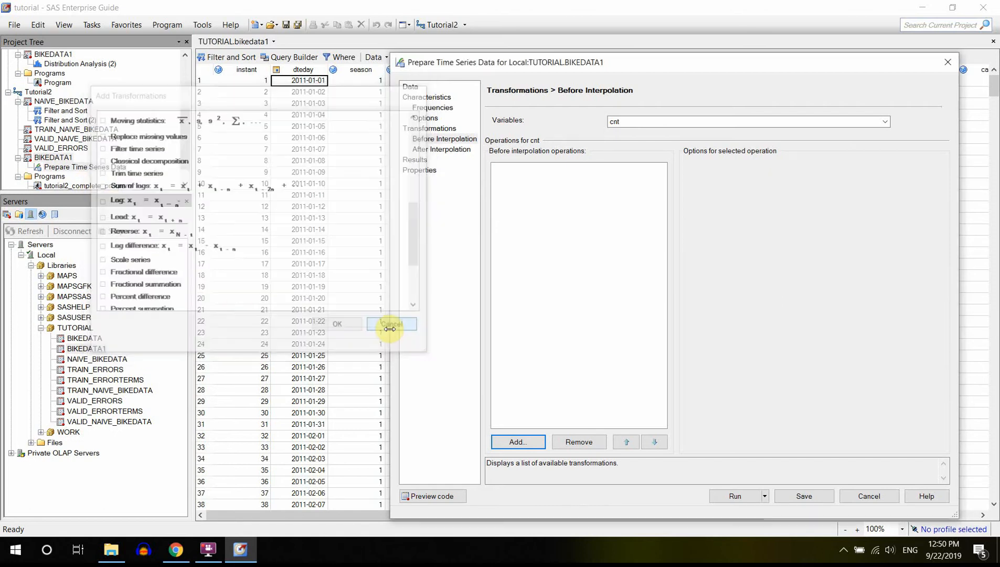
left_click(454, 150)
Choose the TUTORIAL library on the Local server as the save location for the modified data.
left_click(423, 160)
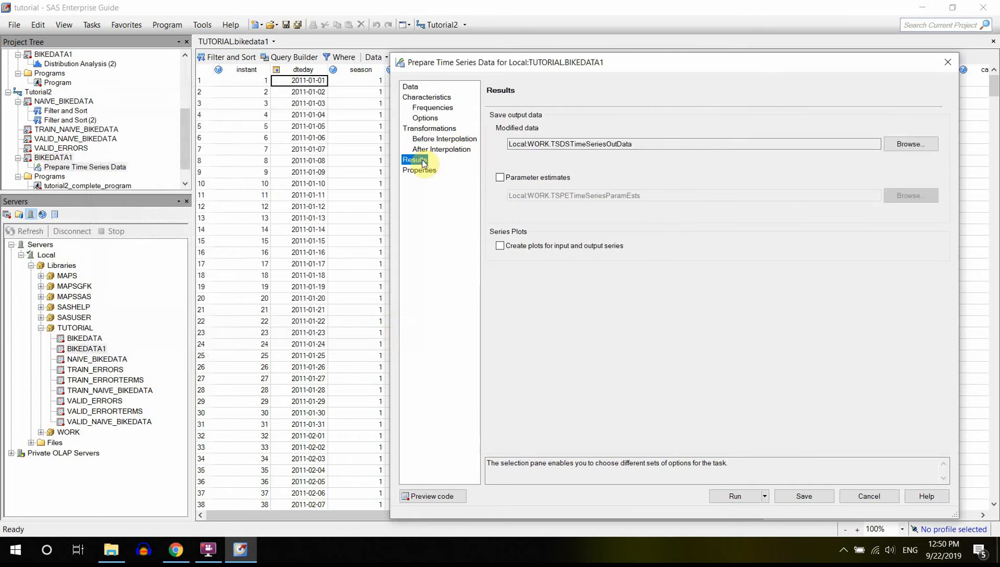
left_click(918, 144)
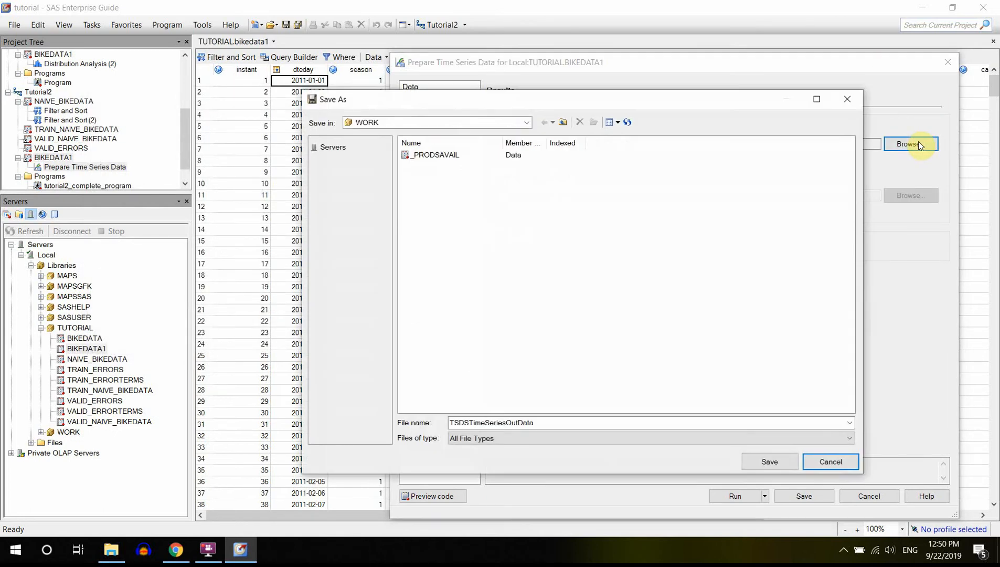
left_click(382, 146)
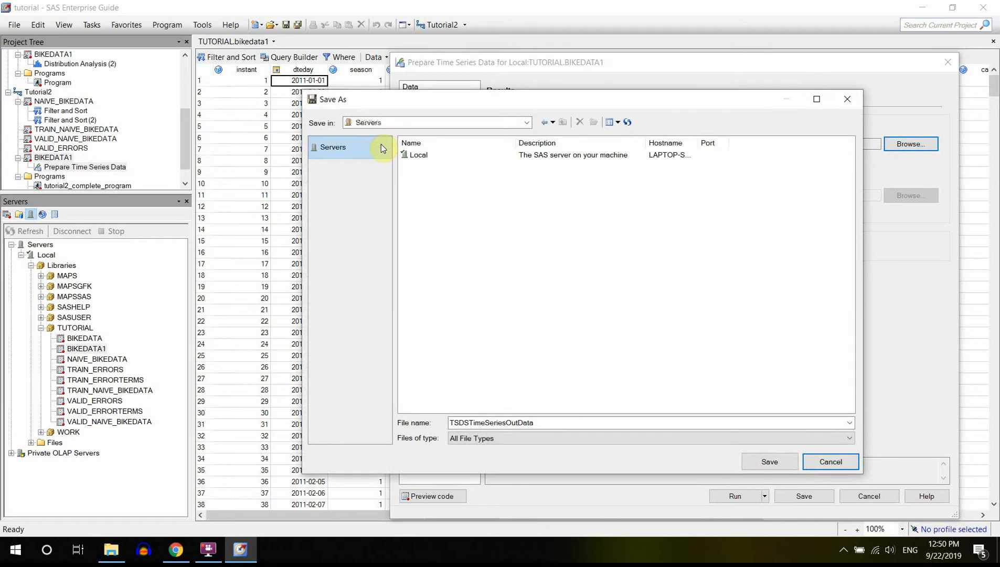
double_click(418, 156)
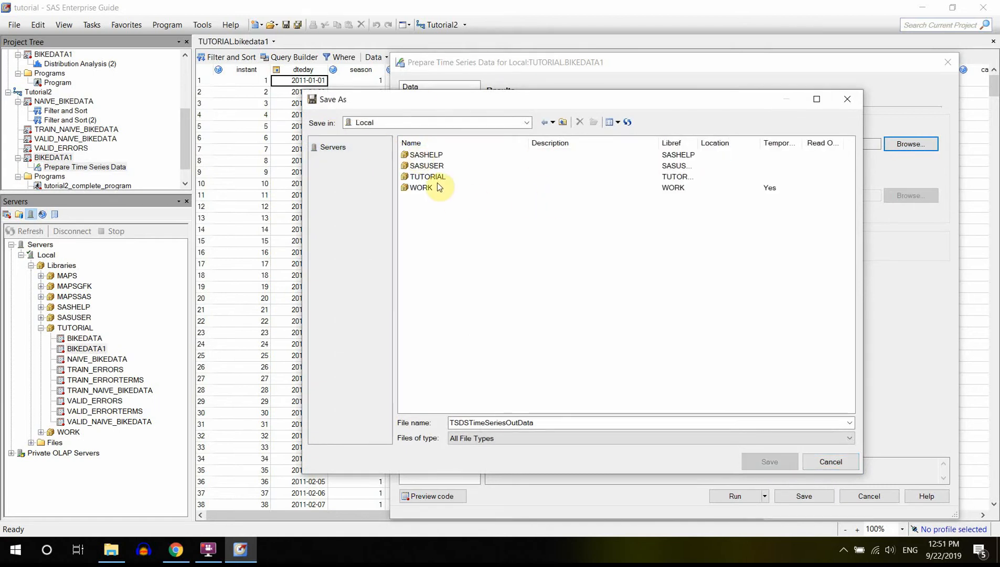
double_click(431, 177)
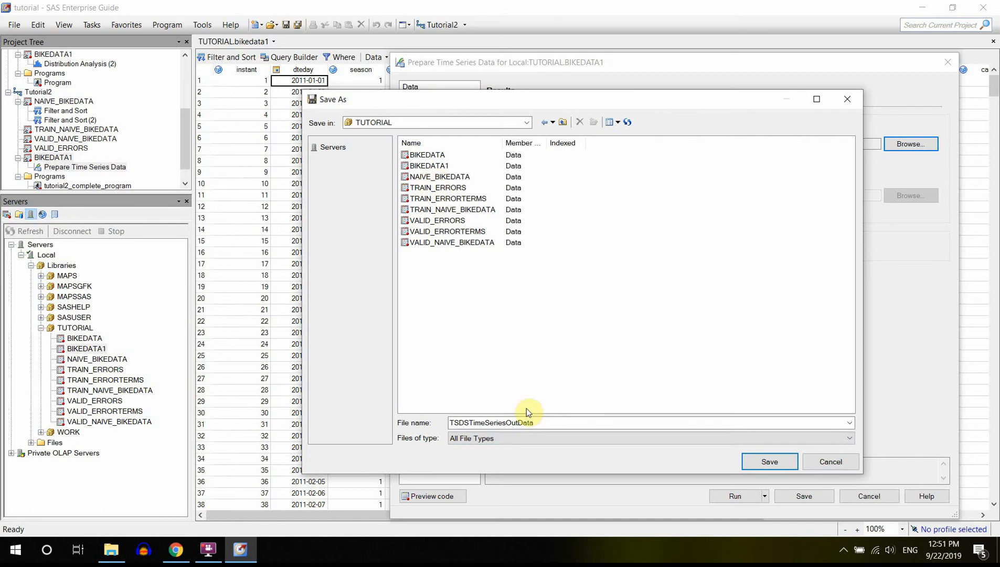
Name the modified output data time_bikedata and save that output setting.
double_click(555, 423)
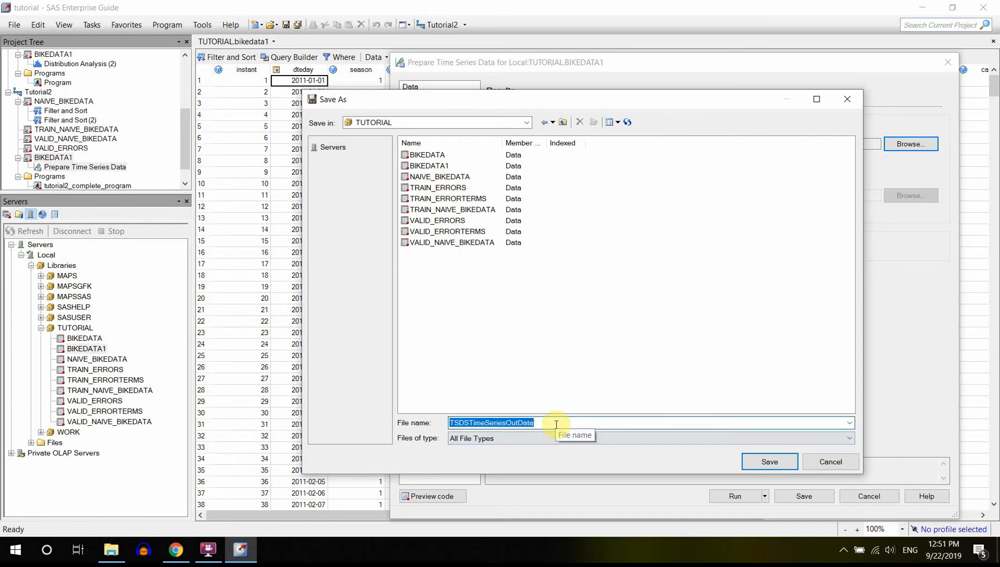
type("time_bak")
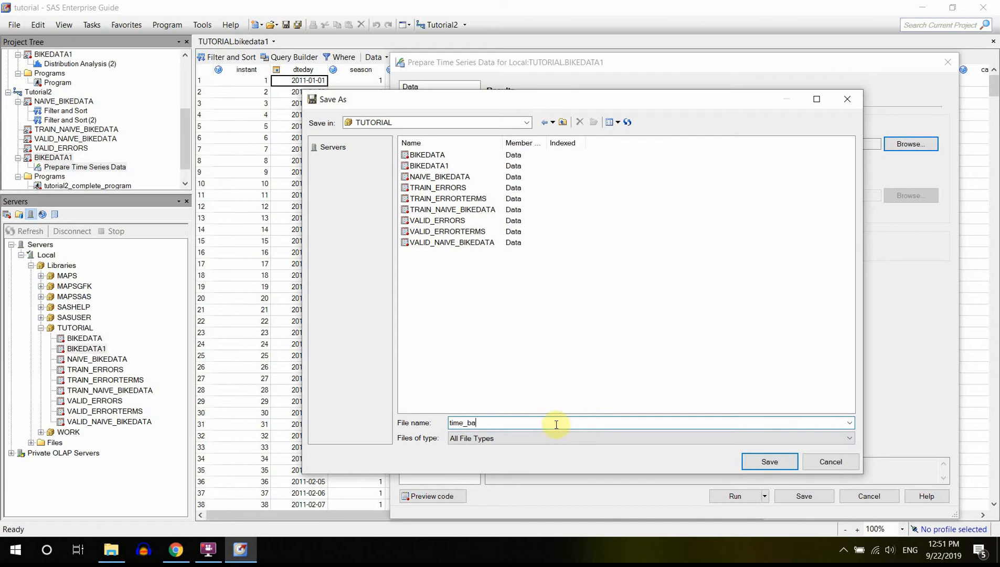
key("BackSpace")
key("BackSpace")
type("ikedata1")
key("BackSpace")
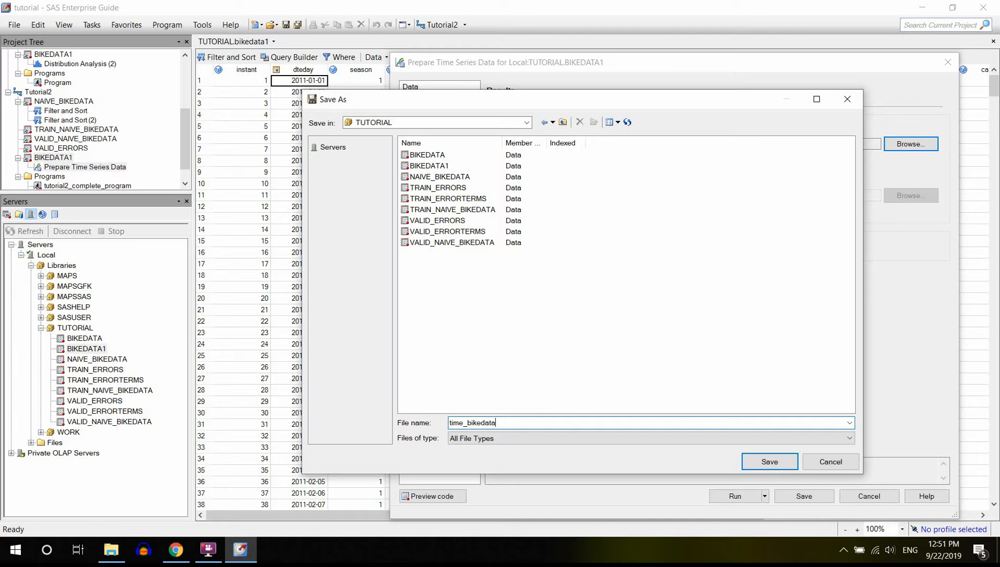
left_click(776, 463)
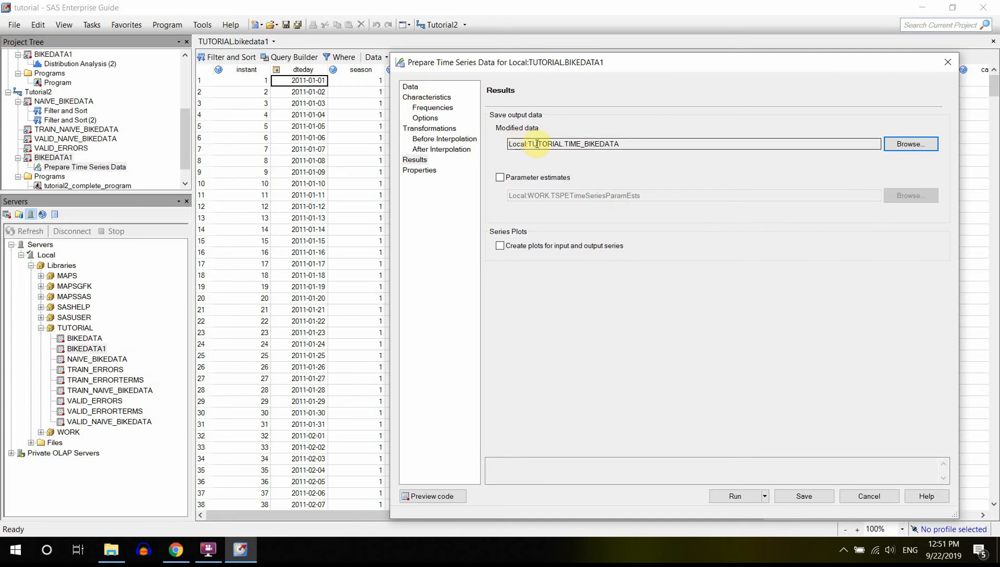
Review the task's variable roles, results and properties, and run the Prepare Time Series Data task.
left_click(410, 88)
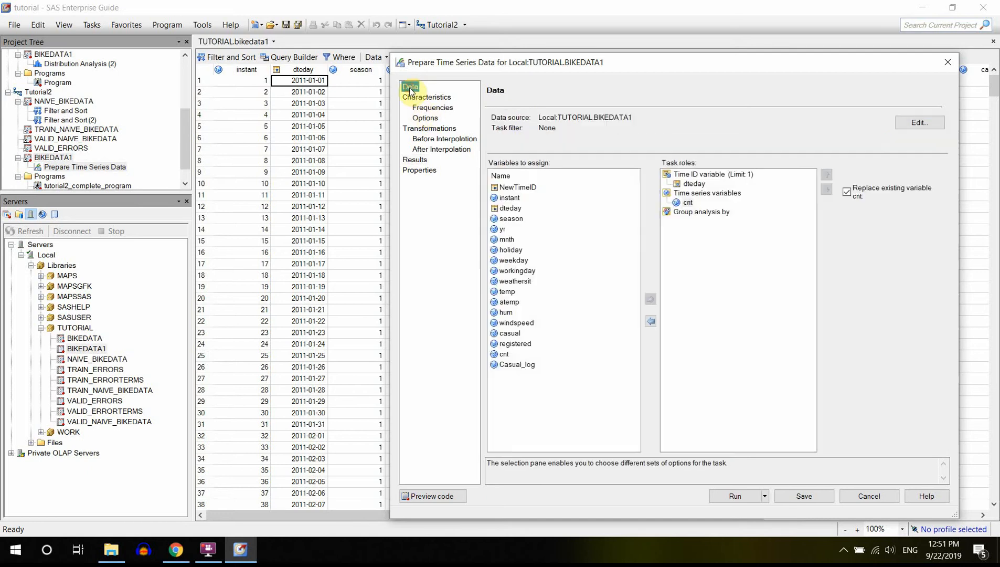
left_click(689, 204)
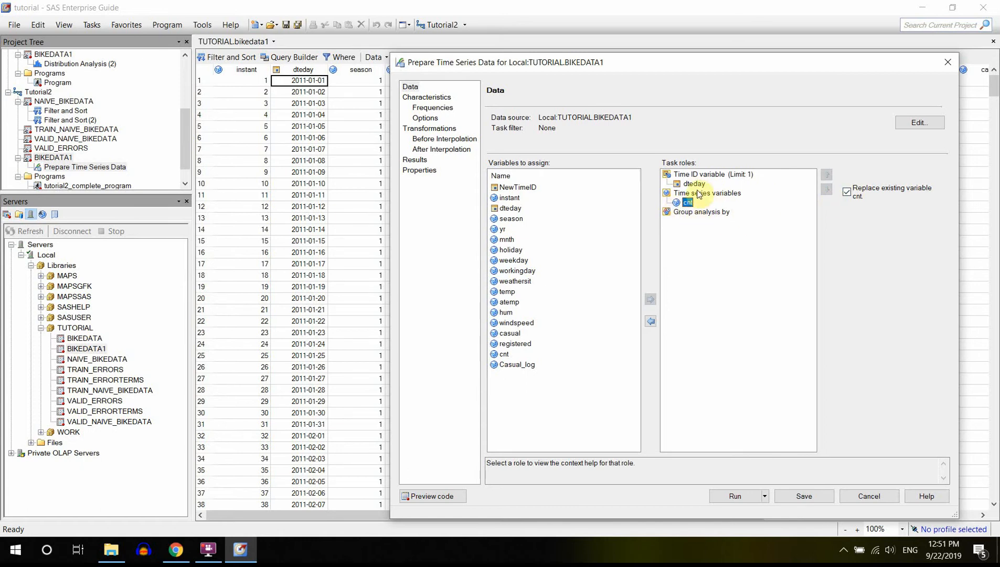
left_click(414, 160)
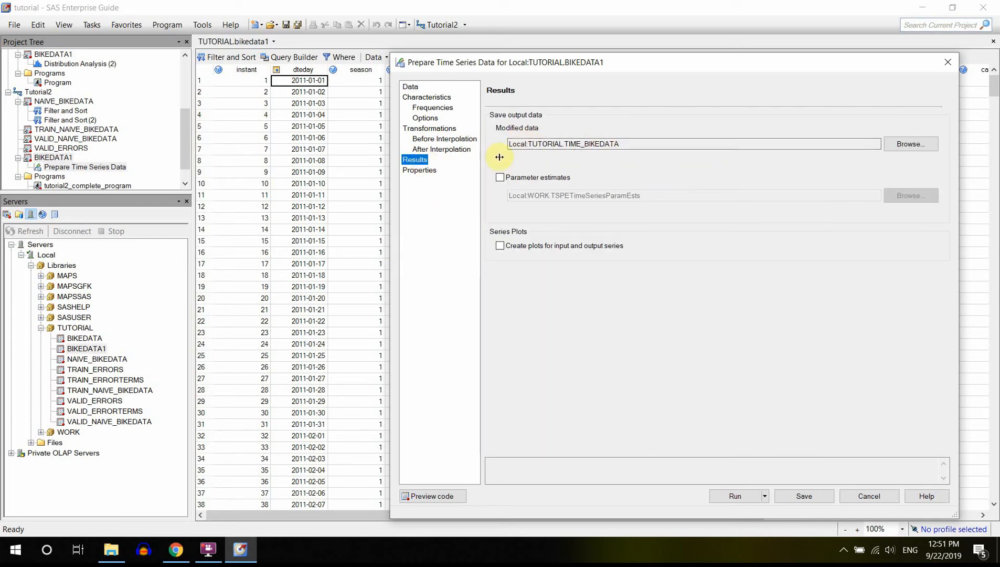
left_click(420, 170)
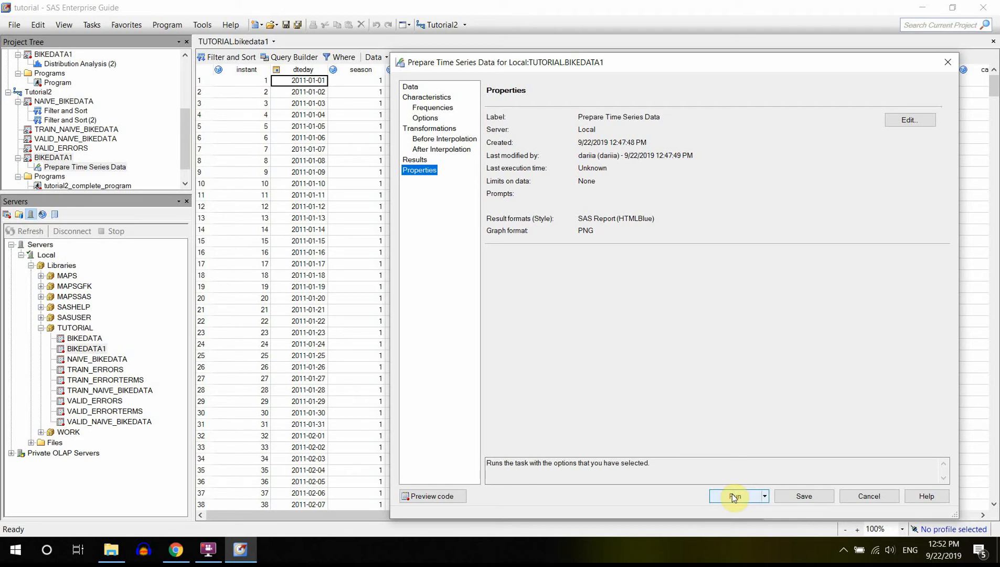
left_click(412, 87)
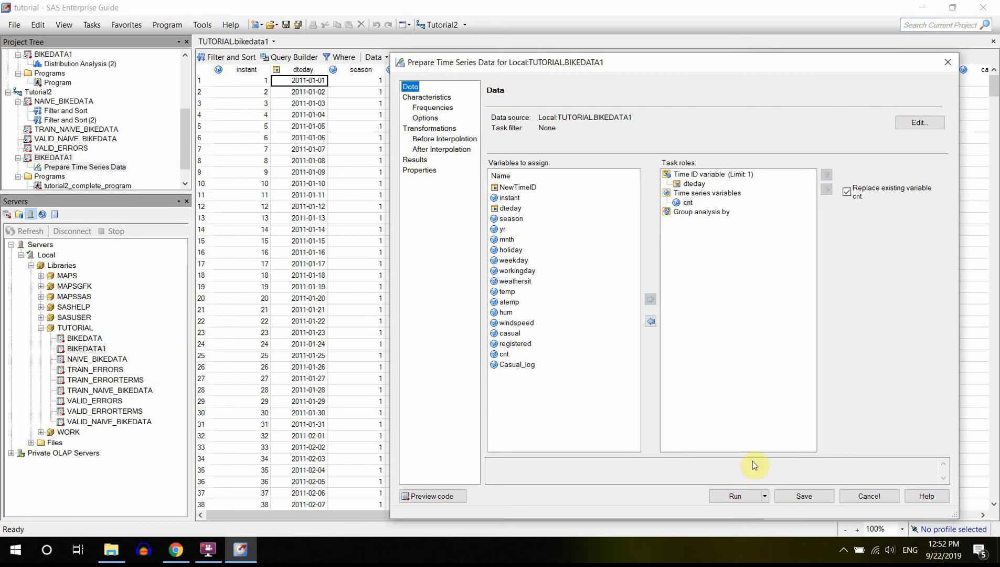
left_click(732, 501)
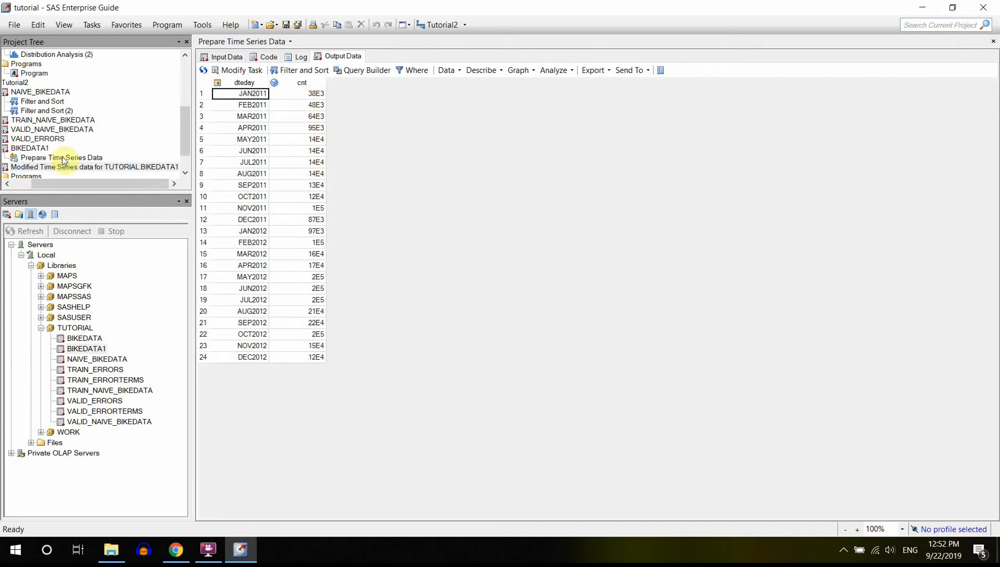
Examine the Prepare Time Series Data log through to its end and the monthly cnt values in the output table.
left_click(297, 57)
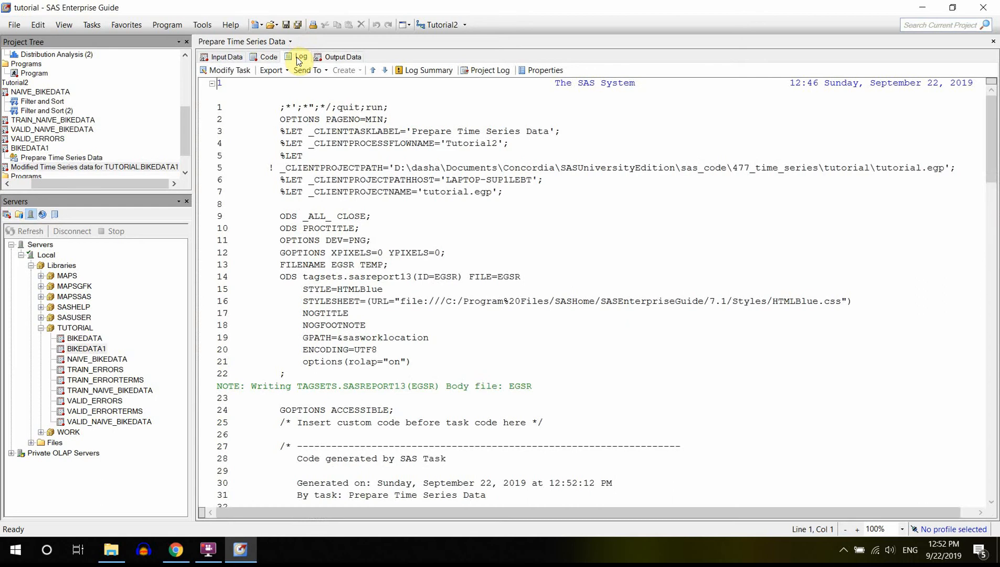
left_click_drag(991, 173, 996, 322)
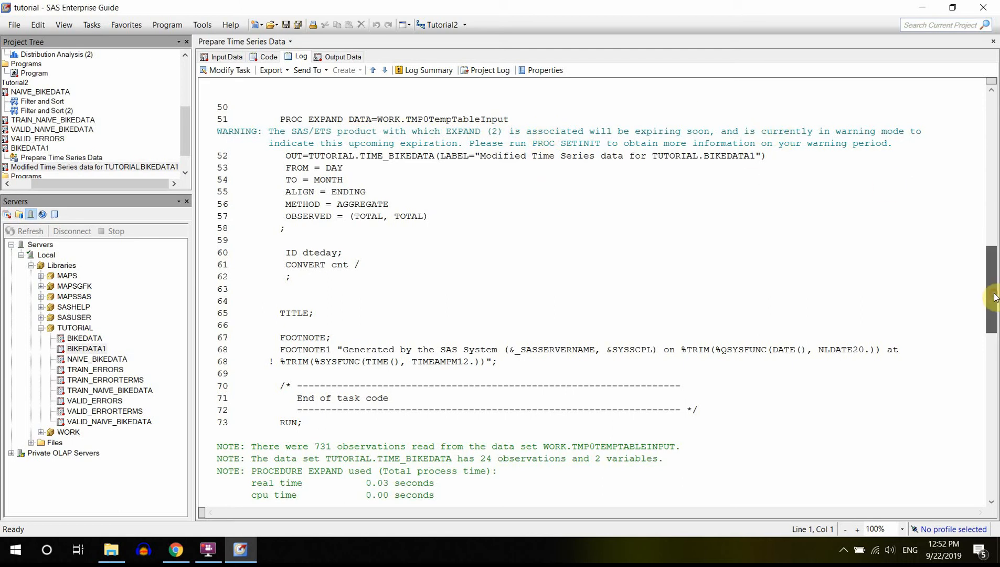
left_click_drag(995, 298, 996, 379)
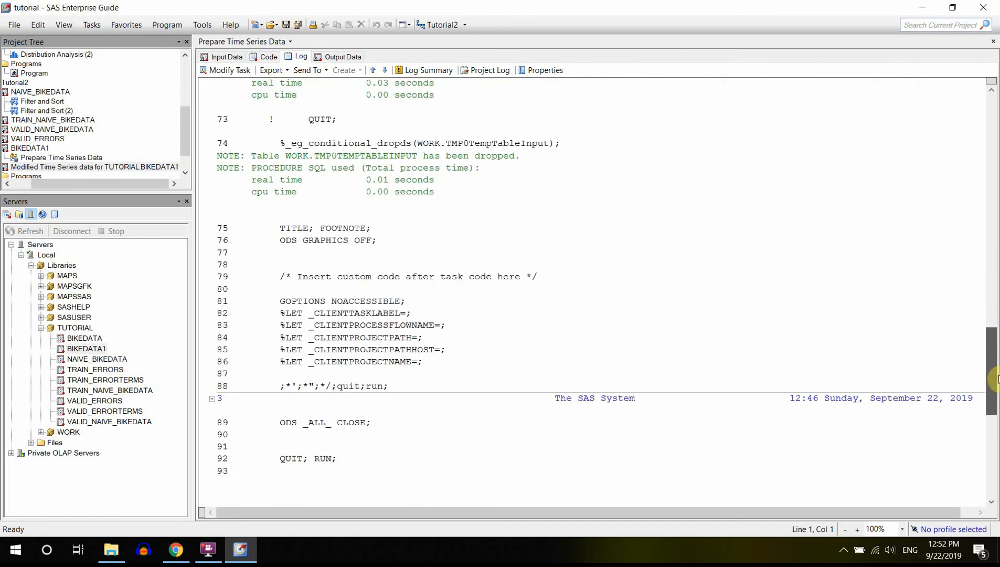
left_click(343, 57)
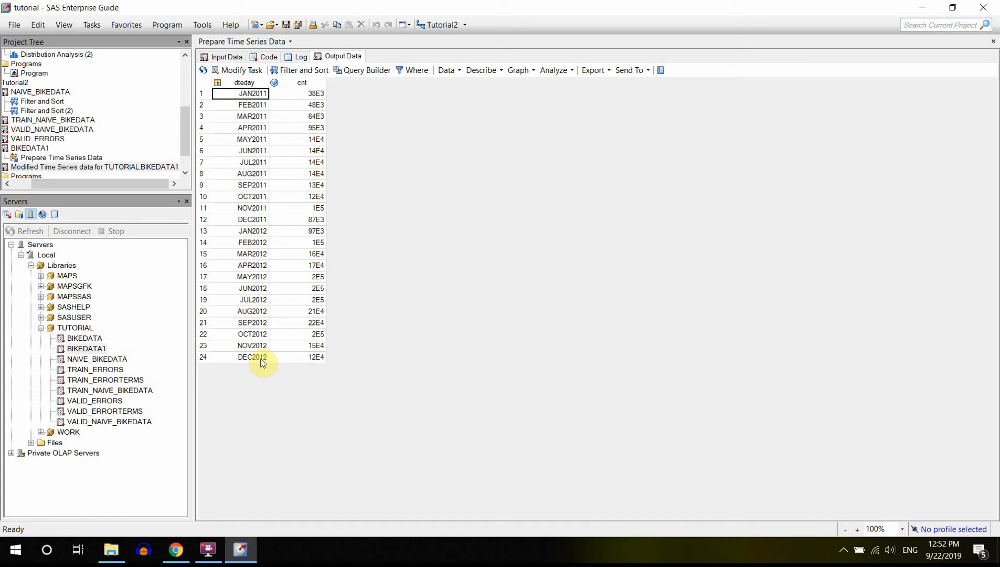
left_click(298, 96)
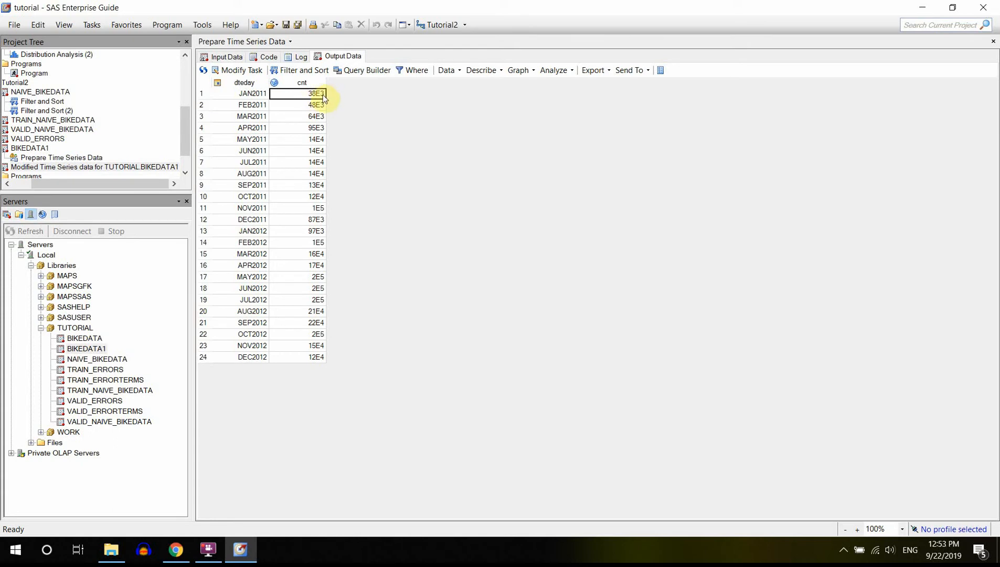
left_click(315, 105)
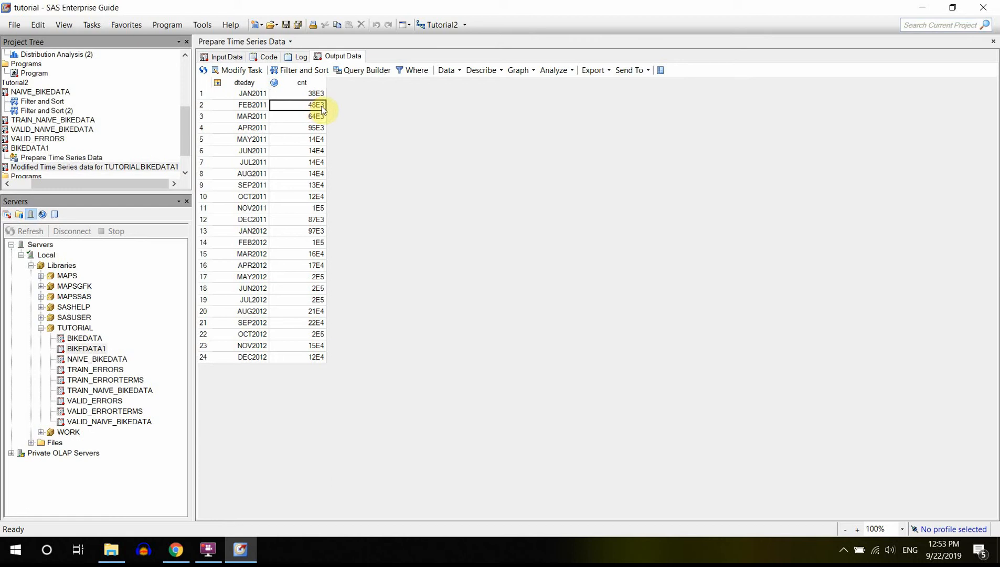
left_click(307, 93)
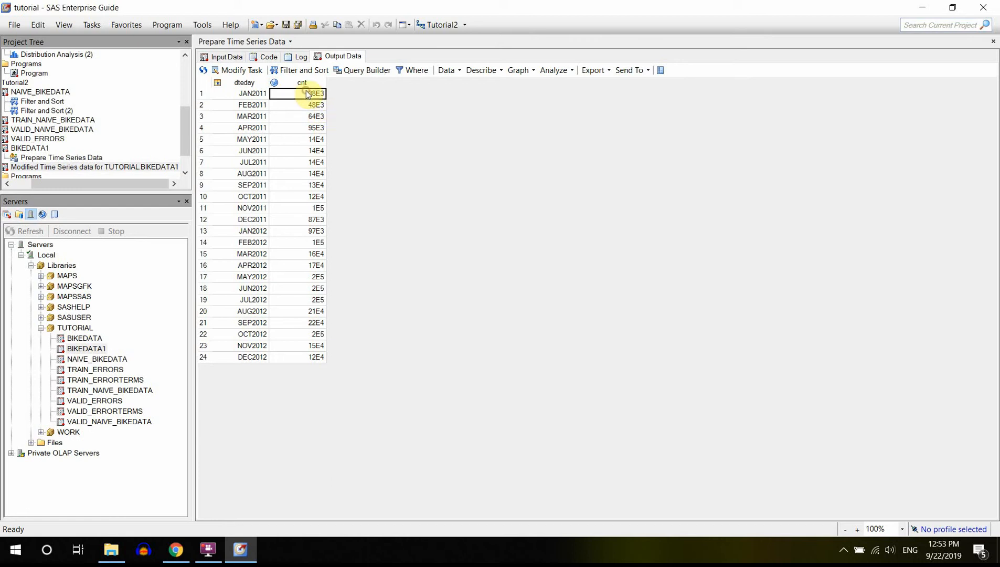
left_click(294, 115)
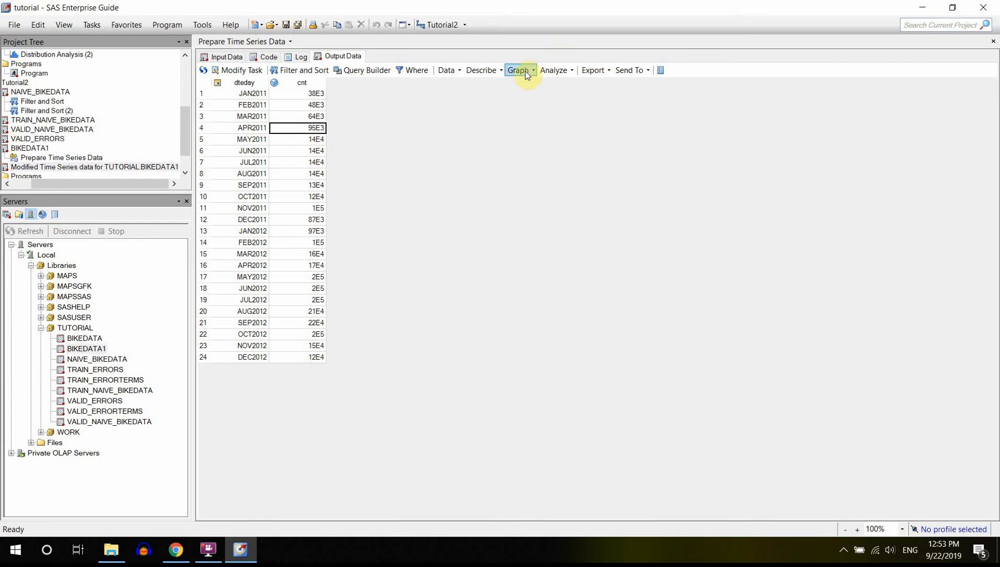
Start a line plot of the monthly output data with dteday on the horizontal axis and cnt on the vertical axis.
left_click(500, 72)
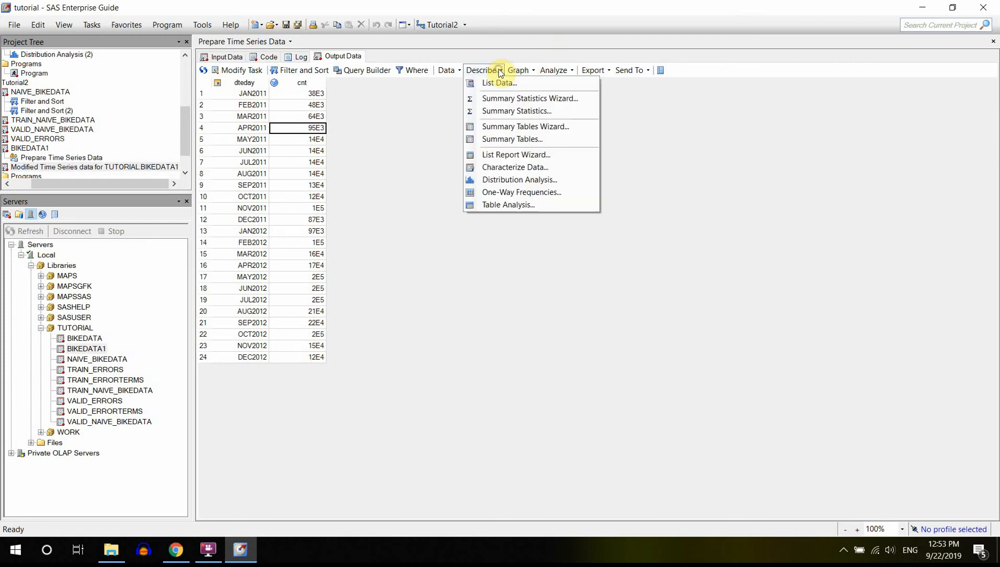
left_click(501, 71)
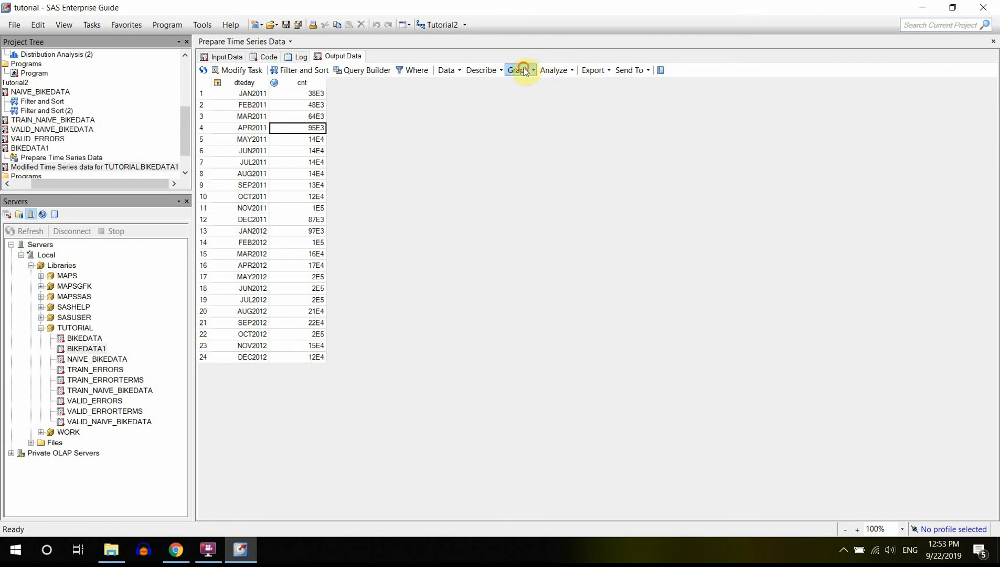
left_click(520, 70)
left_click(551, 141)
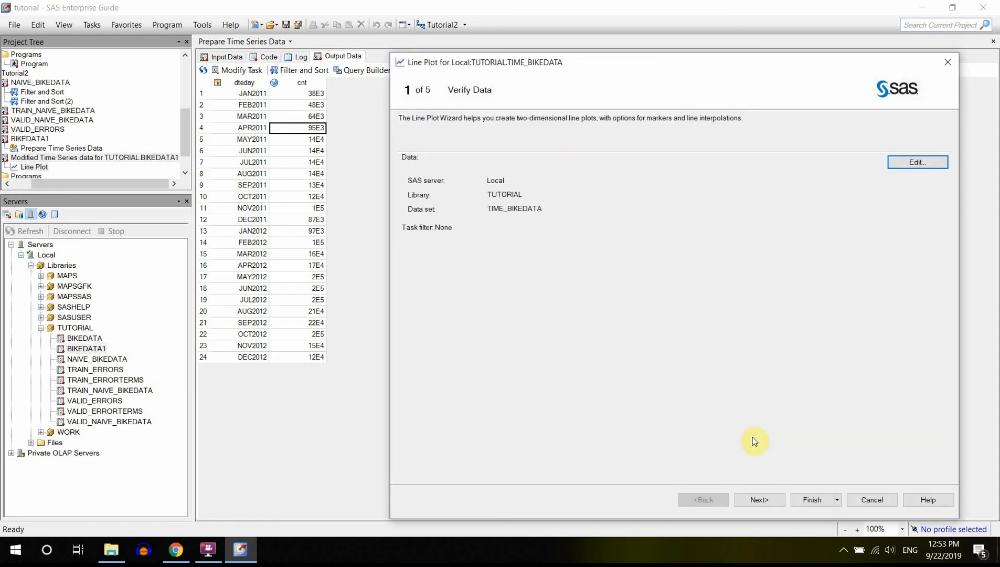
left_click(759, 500)
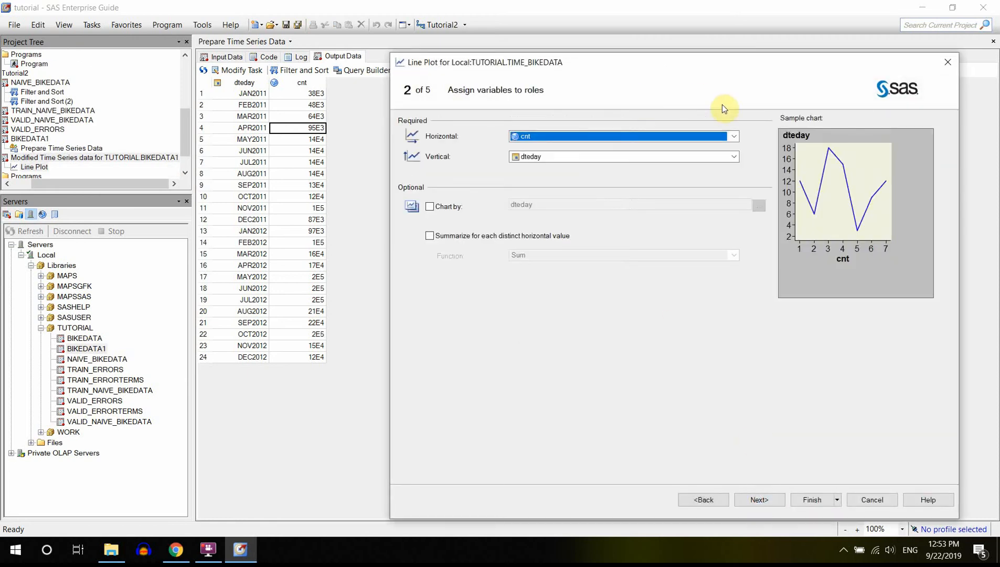
left_click(734, 136)
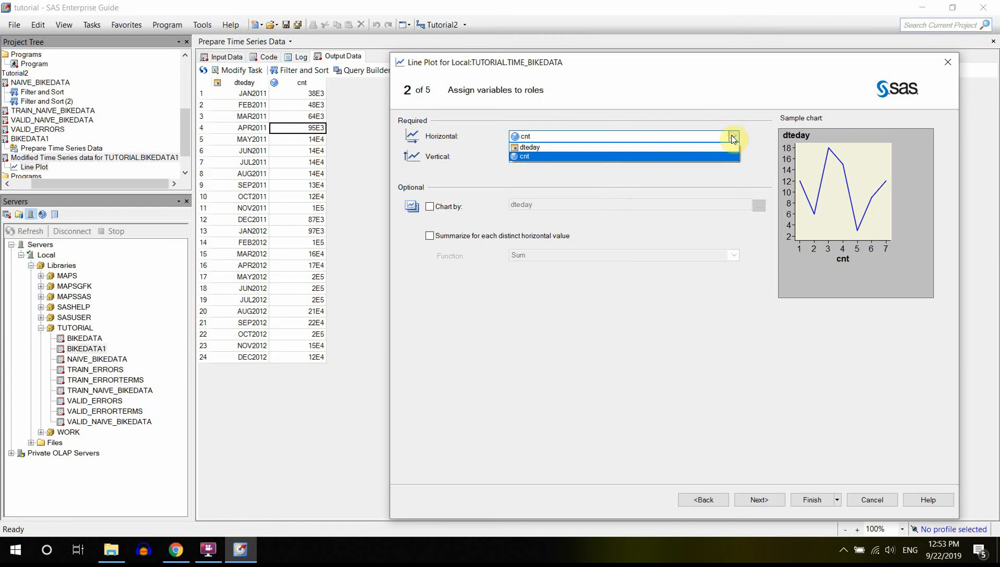
left_click(603, 147)
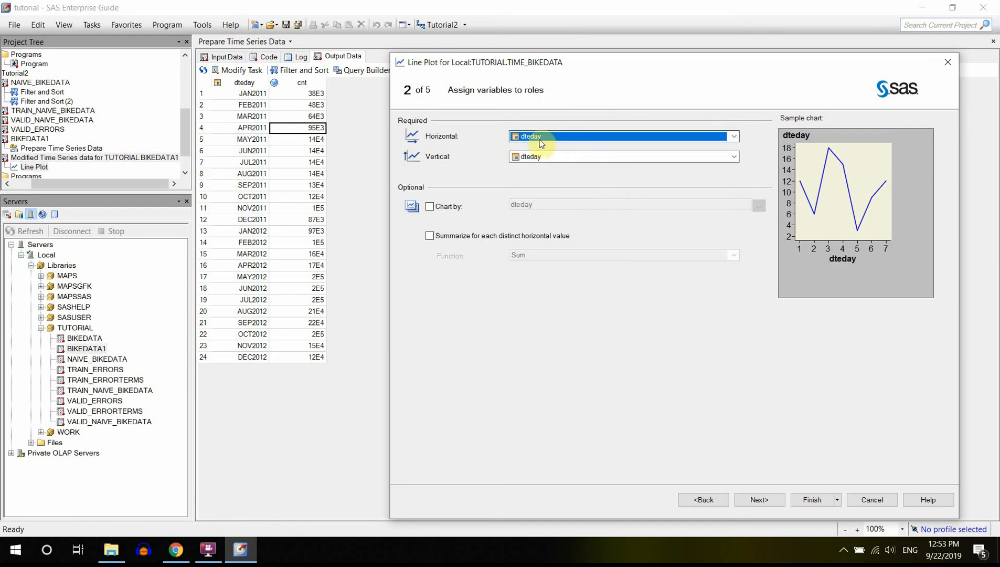
left_click(735, 157)
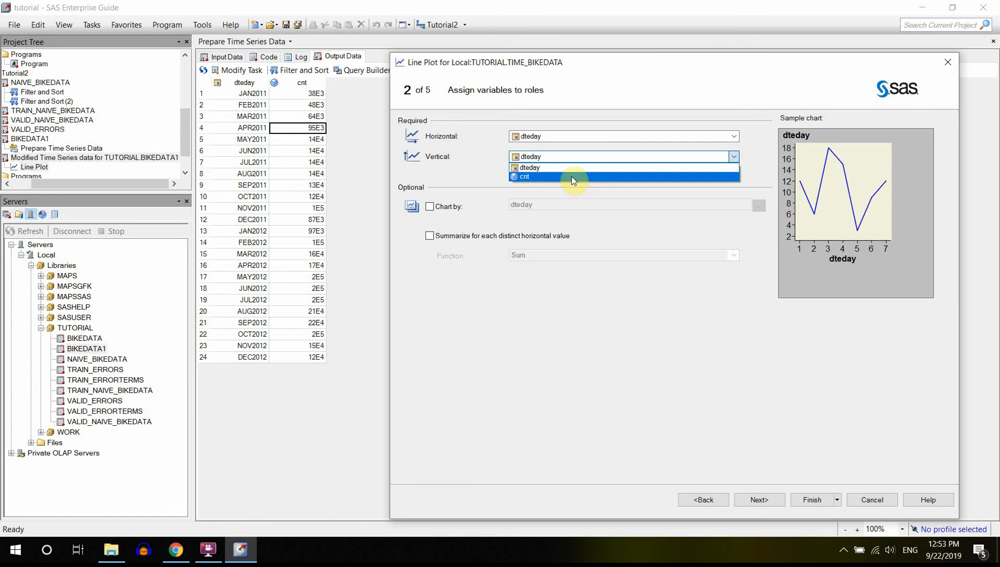
left_click(572, 176)
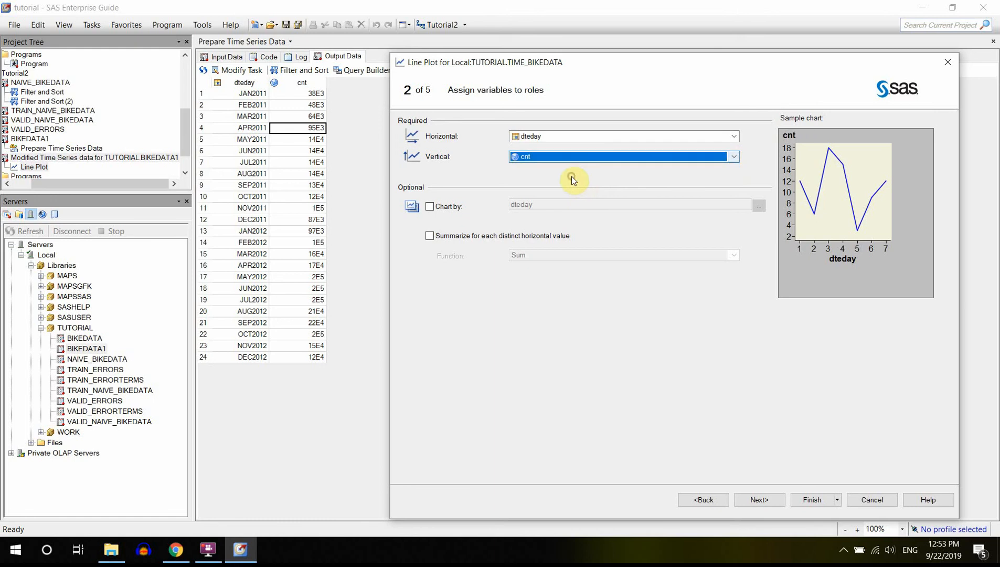
Keep the default line and axis options, title the graph "Line Plot: Monthly Data", and generate the plot.
left_click(757, 505)
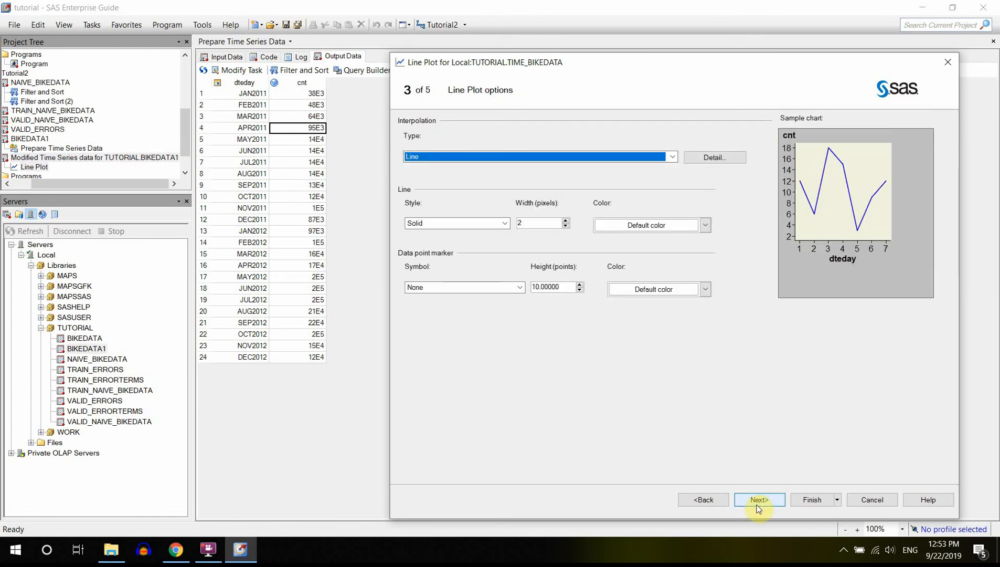
left_click(758, 501)
left_click(757, 505)
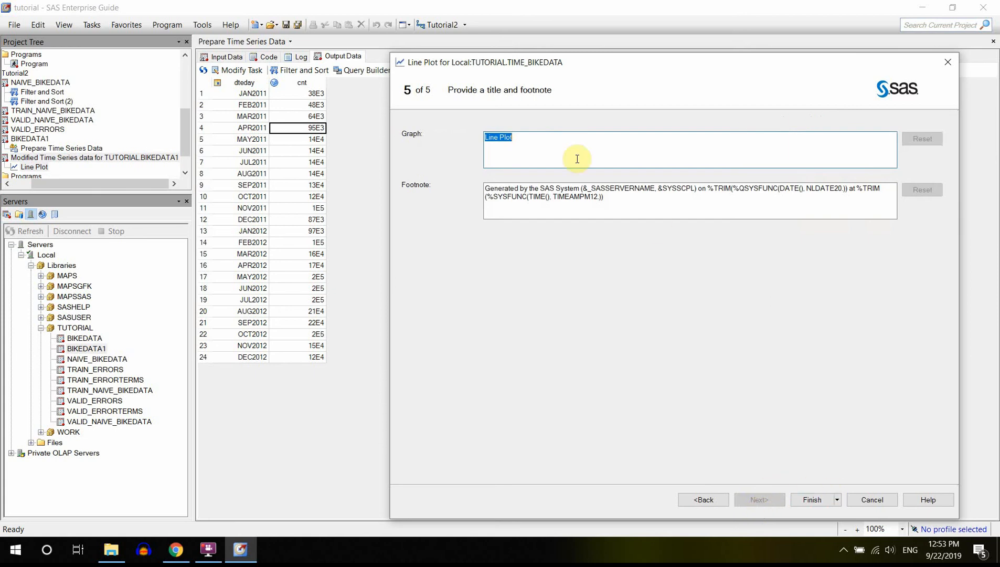
left_click(544, 136)
type(": Monthly Data")
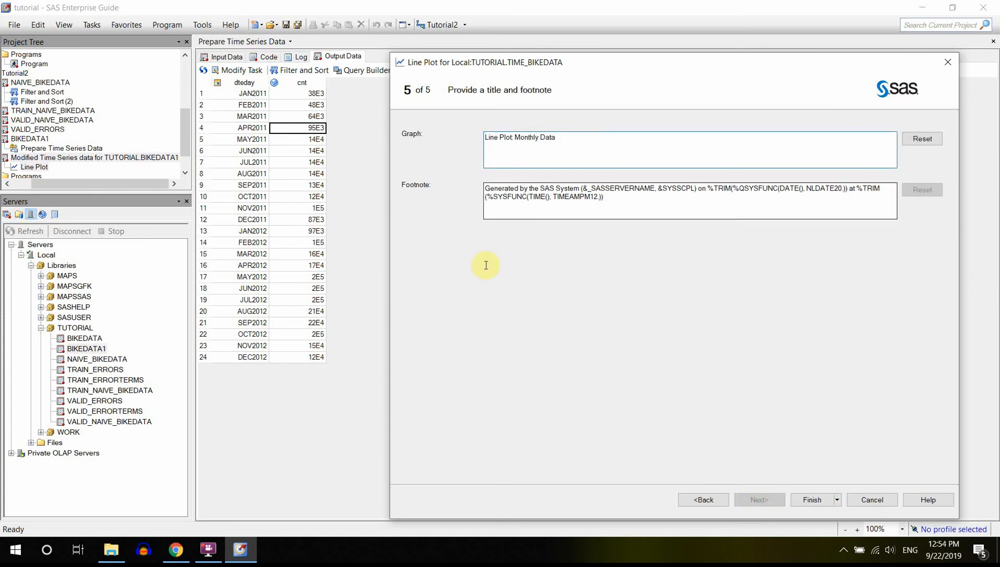
left_click(814, 500)
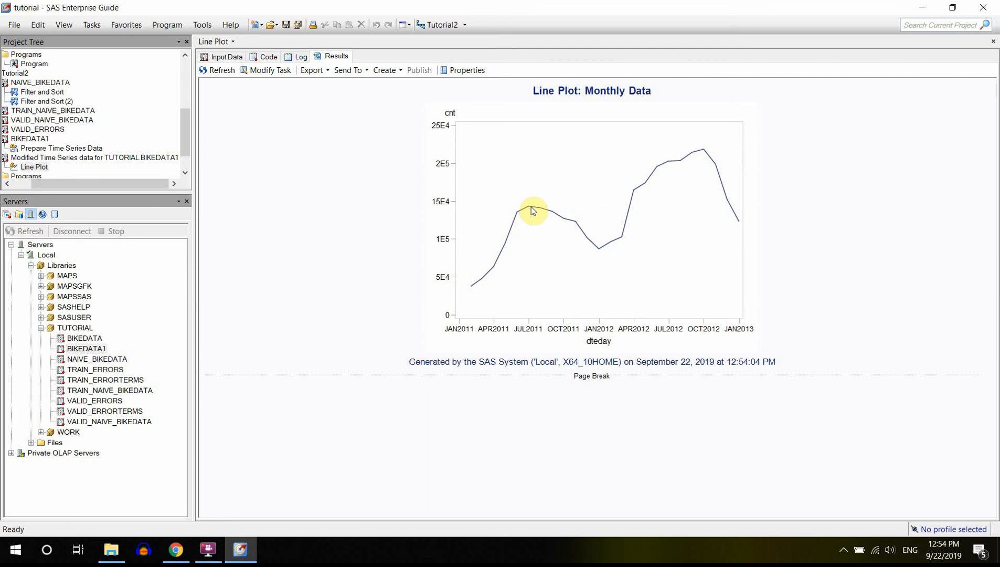
Inspect the data points at the 2011 and 2012 peaks of the monthly cnt line plot.
mouse_move(532, 210)
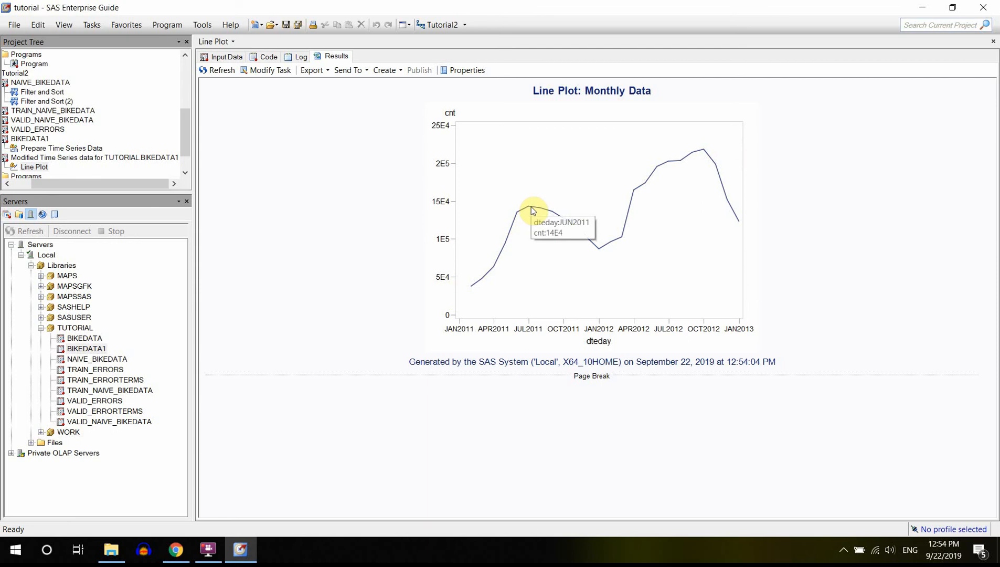
left_click(710, 152)
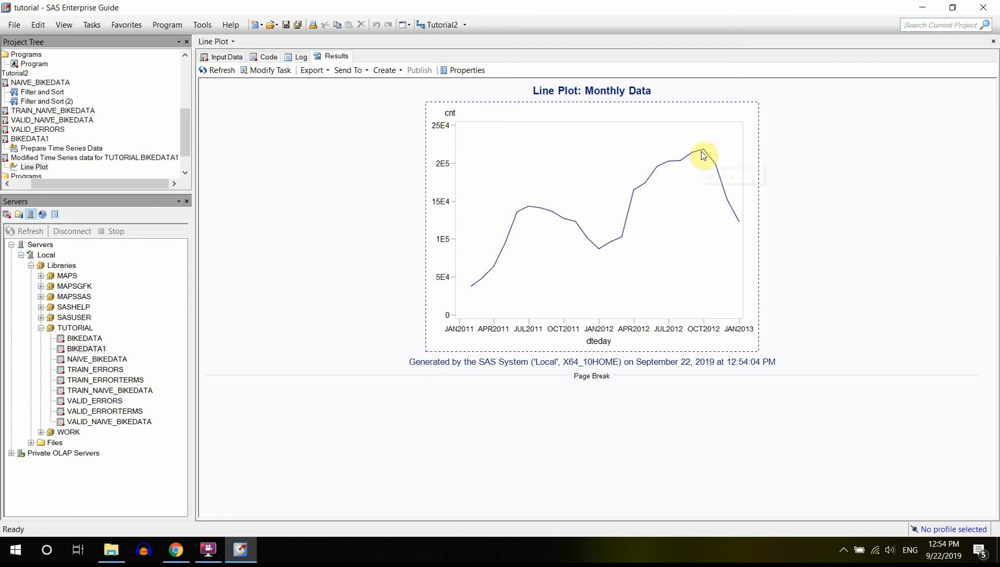
mouse_move(704, 156)
mouse_move(530, 213)
left_click(826, 259)
left_click(185, 154)
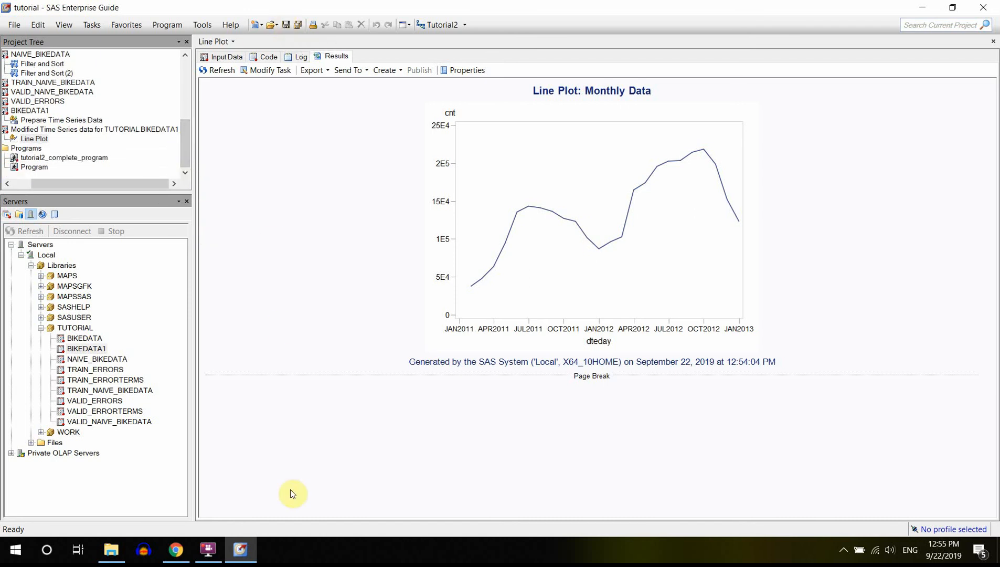
left_click(208, 549)
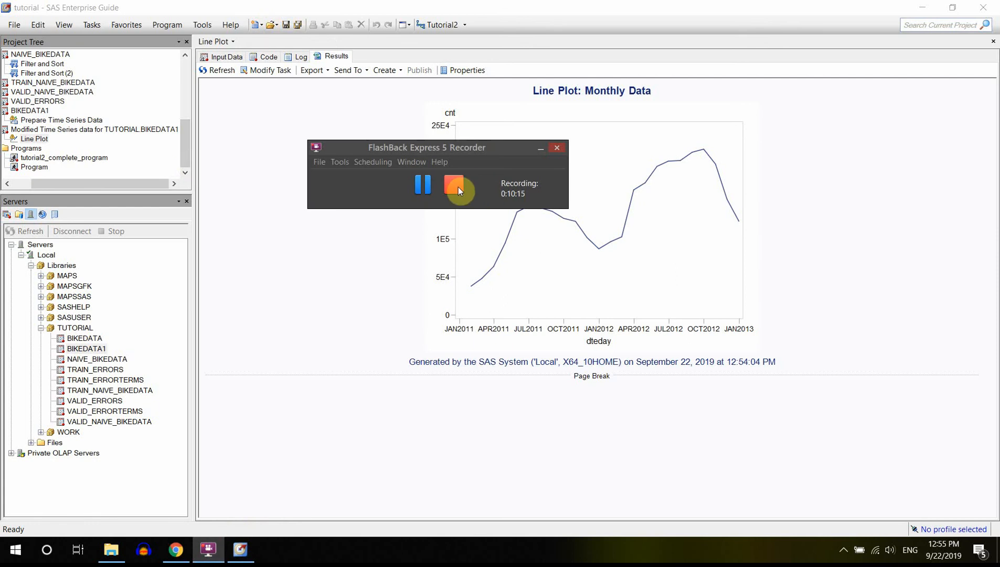